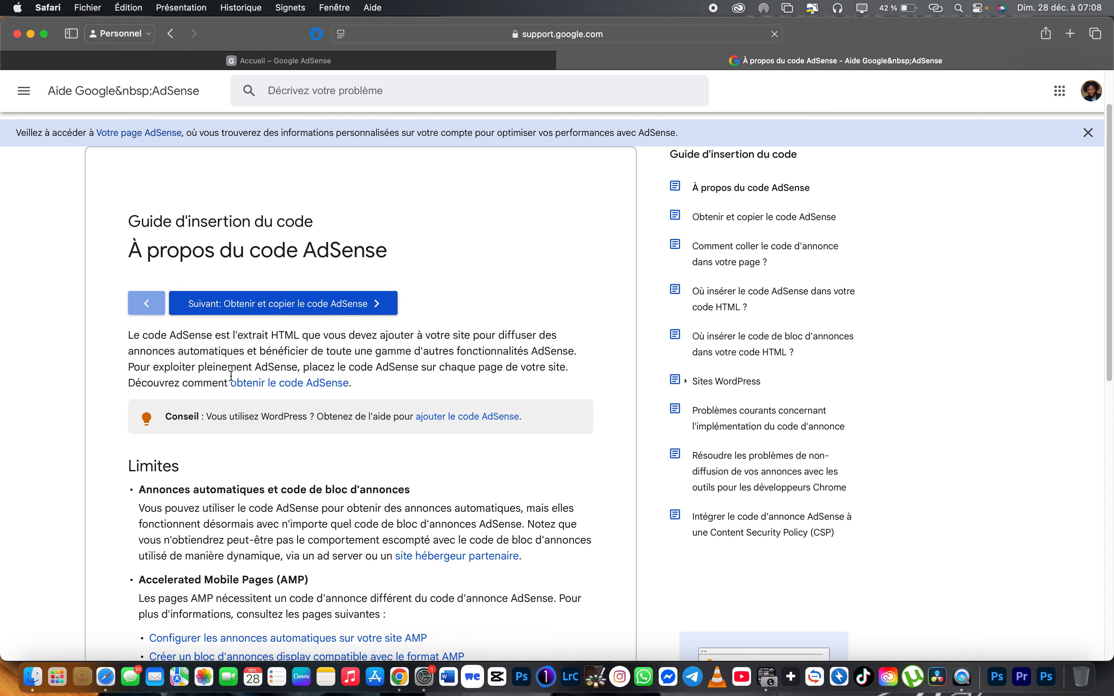
Read the help article about the AdSense code, including its limits and the guide's table of contents.
{"action": "scroll", "coordinate": [367, 371], "scroll_direction": "down", "scroll_amount": 2}
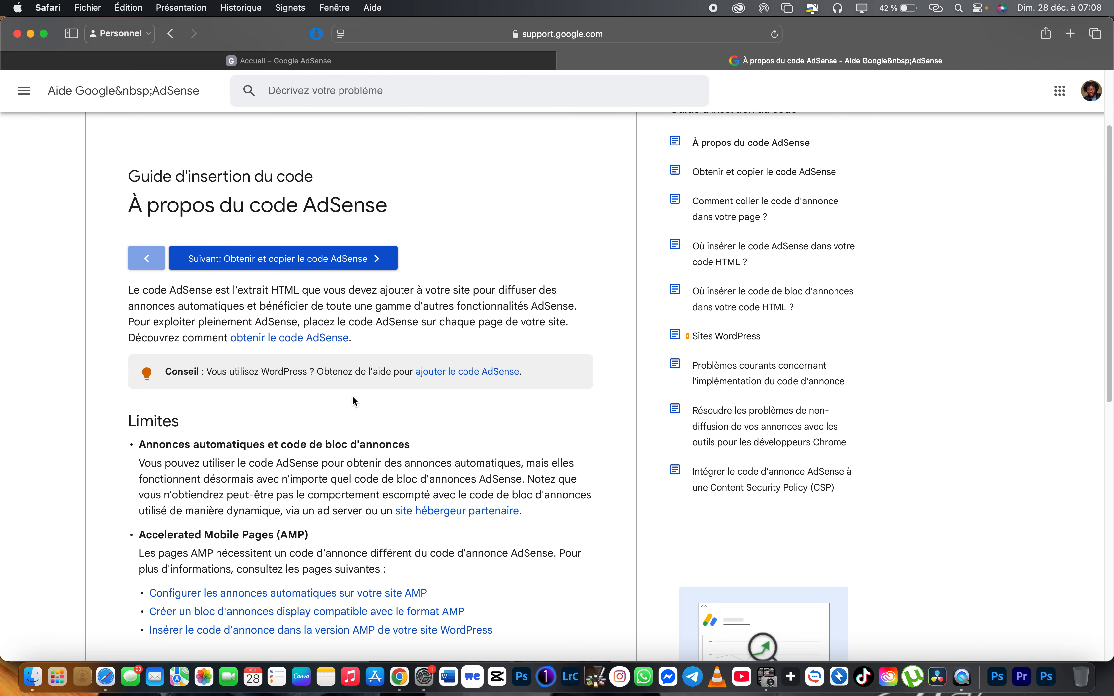
{"action": "scroll", "coordinate": [354, 400], "scroll_direction": "down", "scroll_amount": 3}
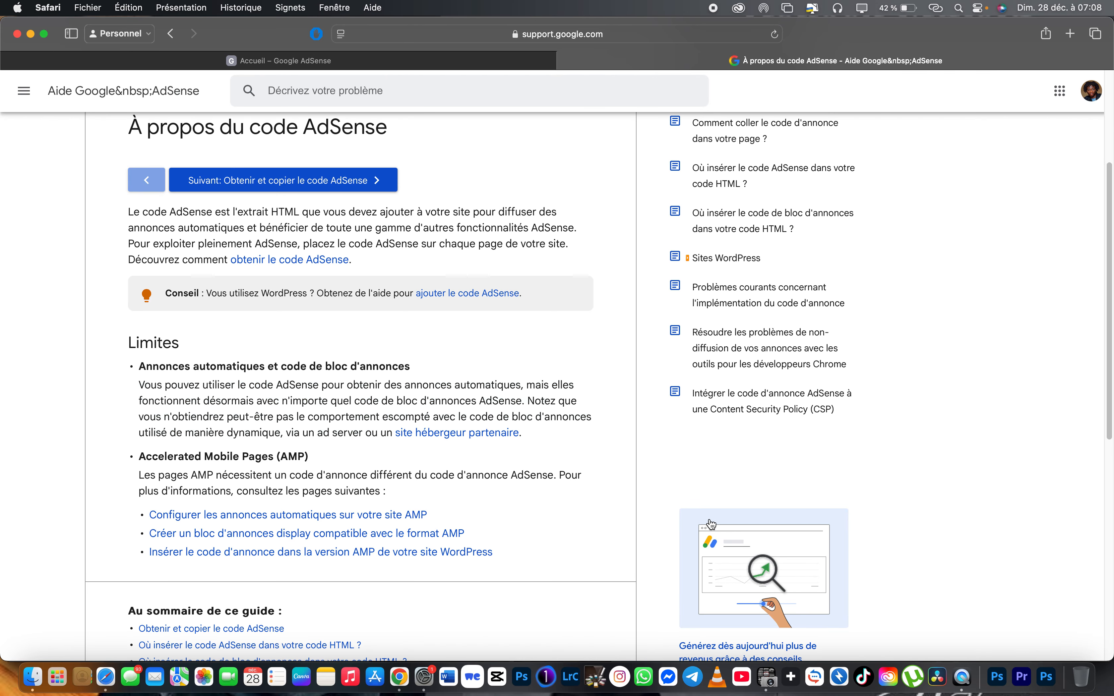
{"action": "scroll", "coordinate": [711, 525], "scroll_direction": "down", "scroll_amount": 3}
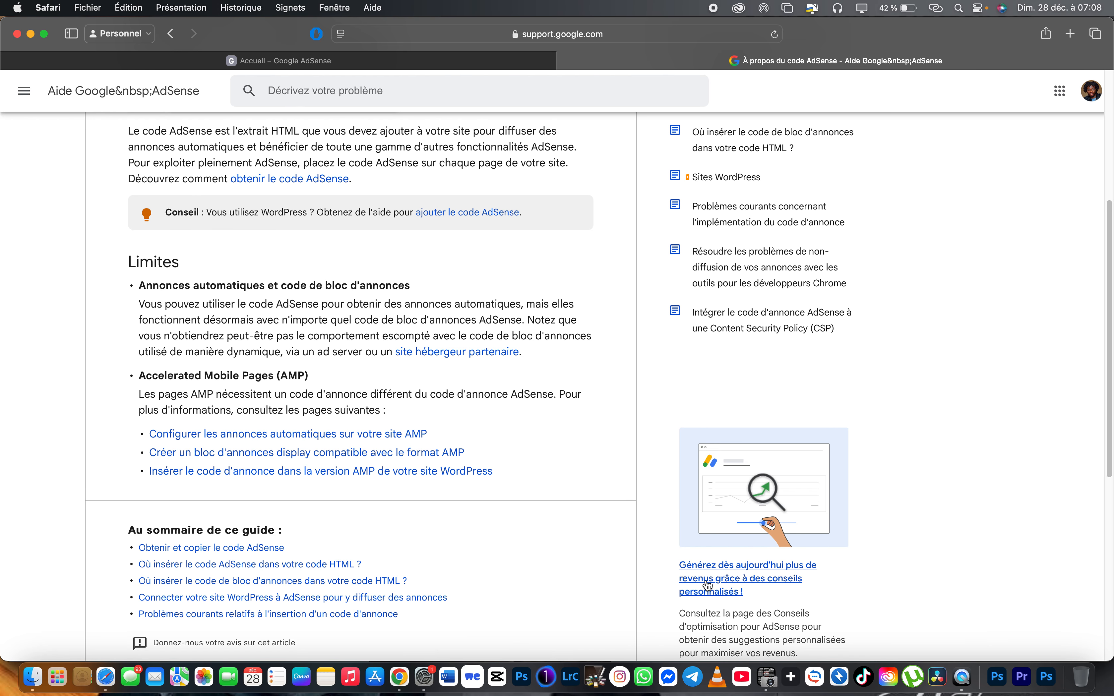
{"action": "scroll", "coordinate": [503, 130], "scroll_direction": "up", "scroll_amount": 10}
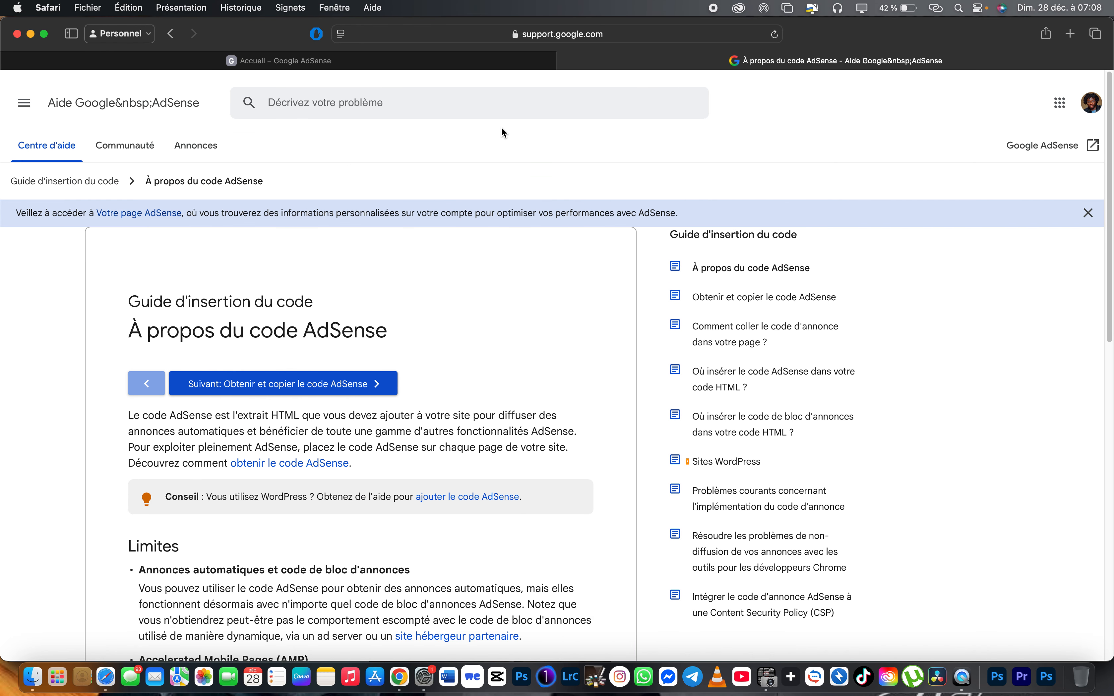
On the site's verification page, review the ads.txt and meta tag validation methods and open the help article on the meta tag.
{"action": "left_click", "coordinate": [396, 59]}
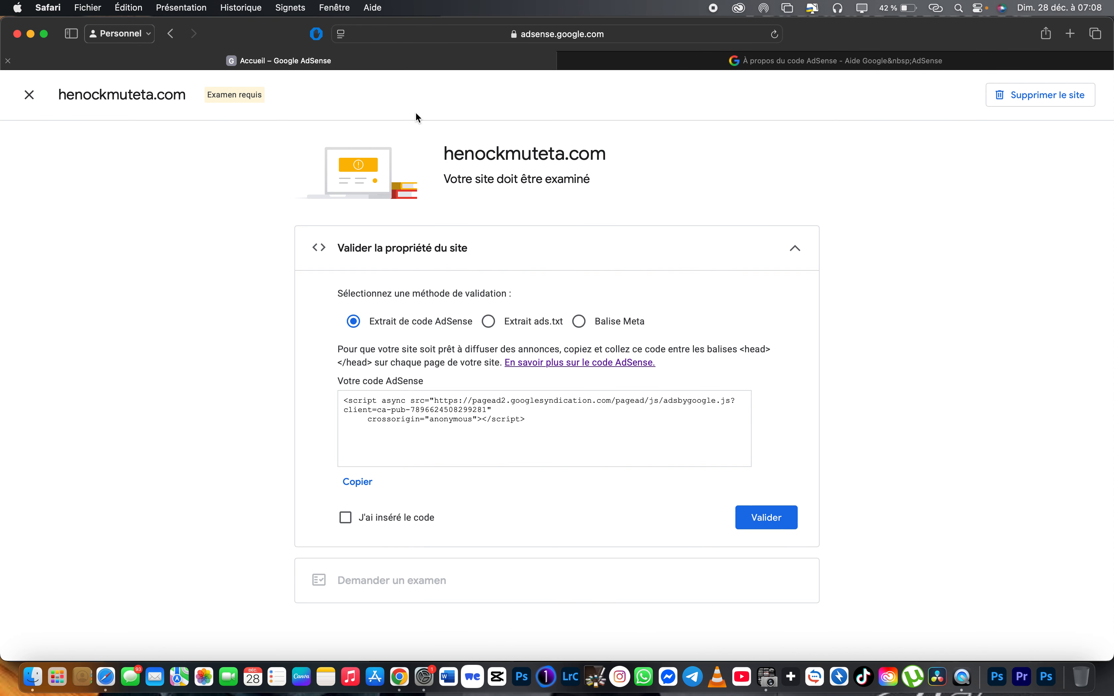
{"action": "left_click", "coordinate": [505, 322]}
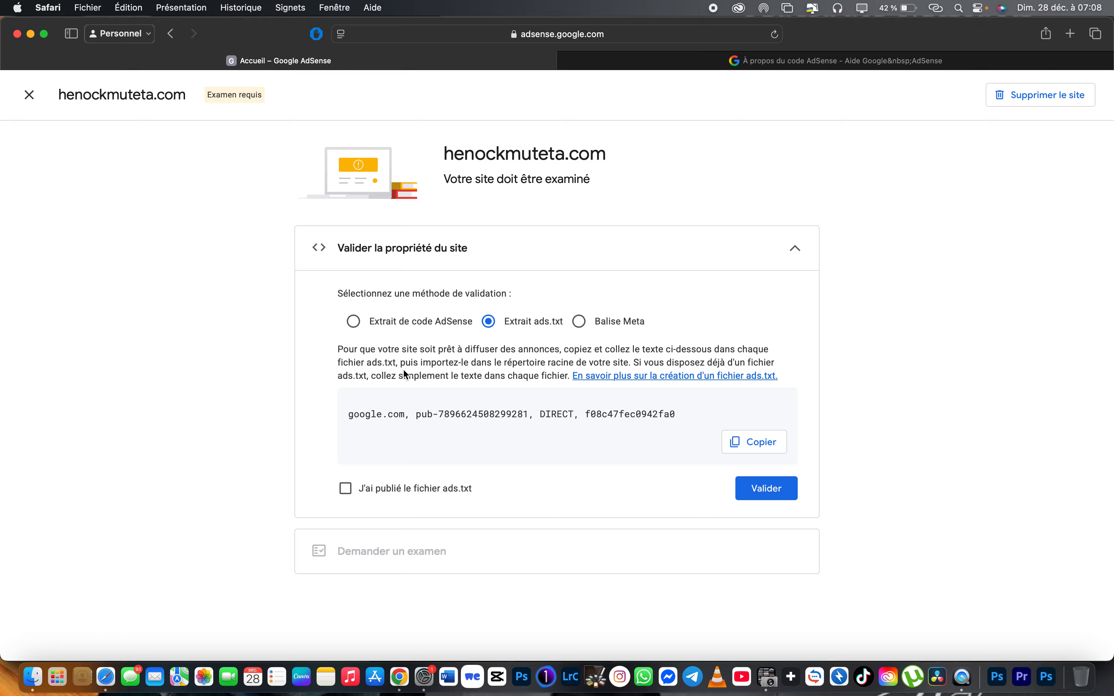
{"action": "left_click", "coordinate": [580, 321]}
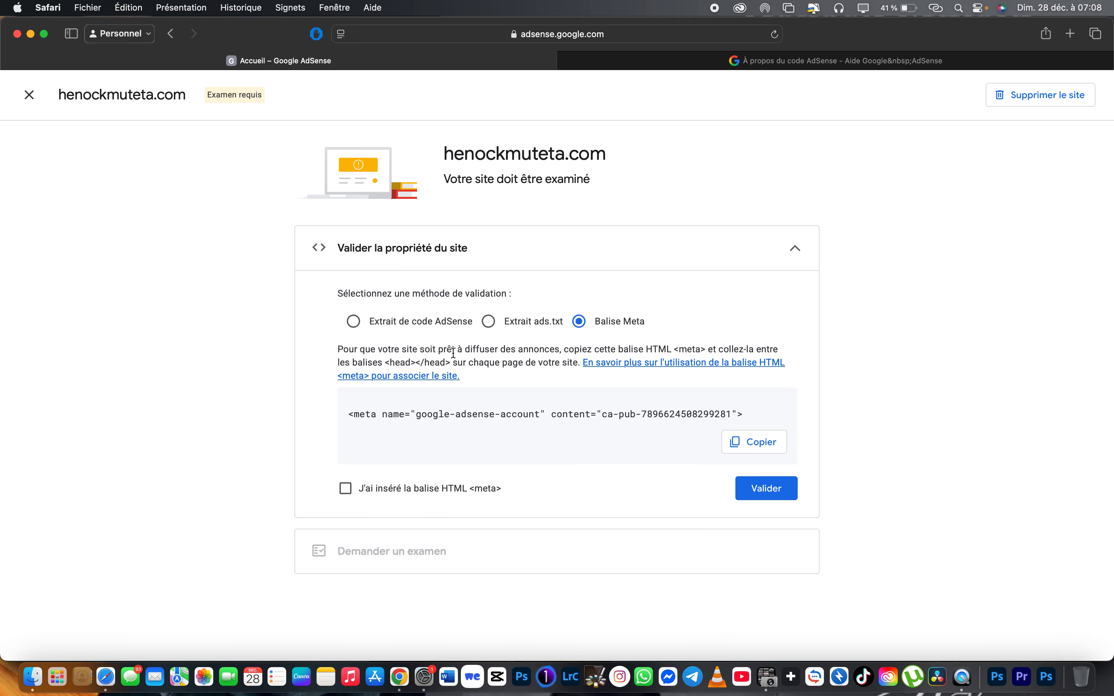
{"action": "left_click", "coordinate": [702, 359]}
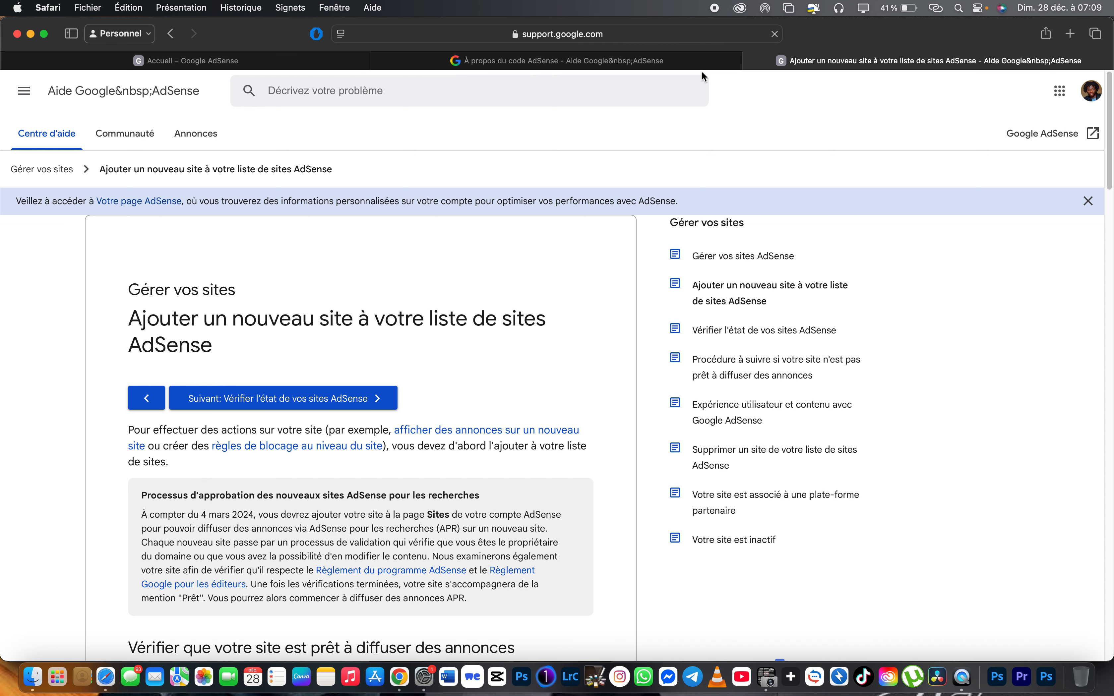
Return to the AdSense site verification page and choose the AdSense code snippet as the validation method.
{"action": "left_click", "coordinate": [1071, 36]}
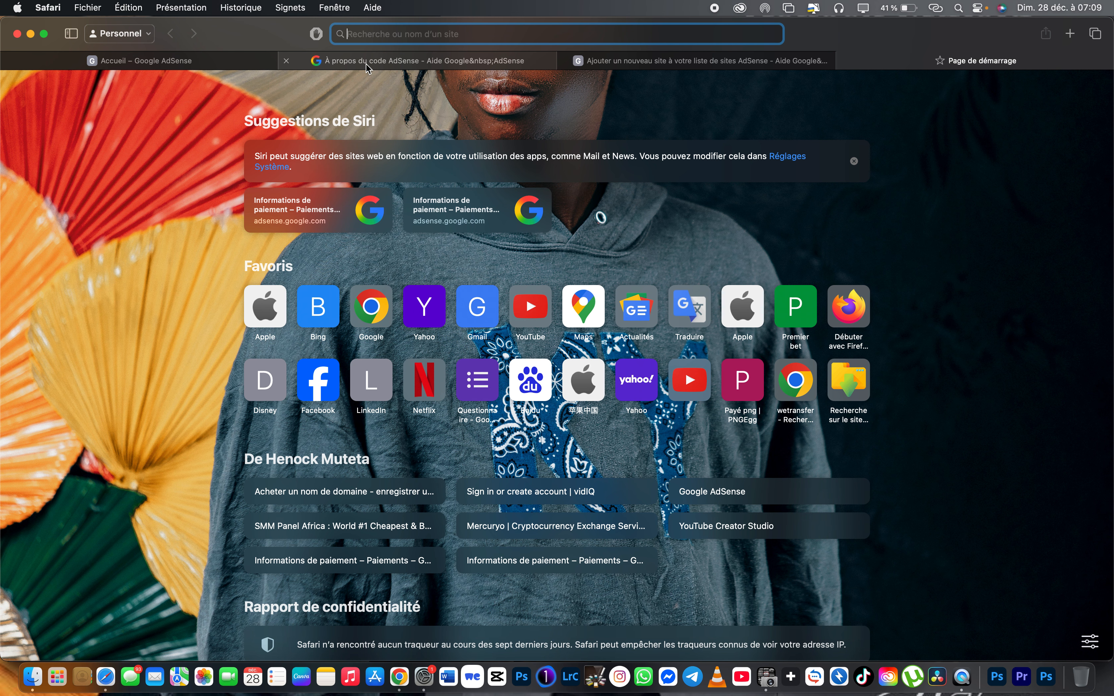
{"action": "left_click", "coordinate": [215, 61]}
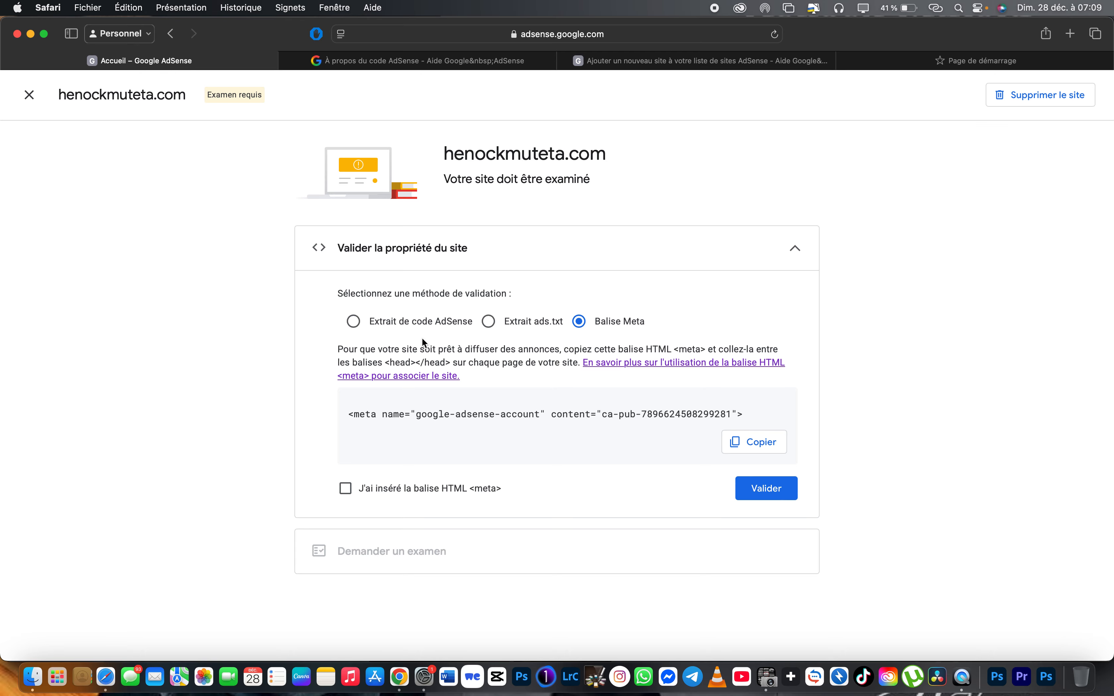
{"action": "left_click", "coordinate": [410, 321]}
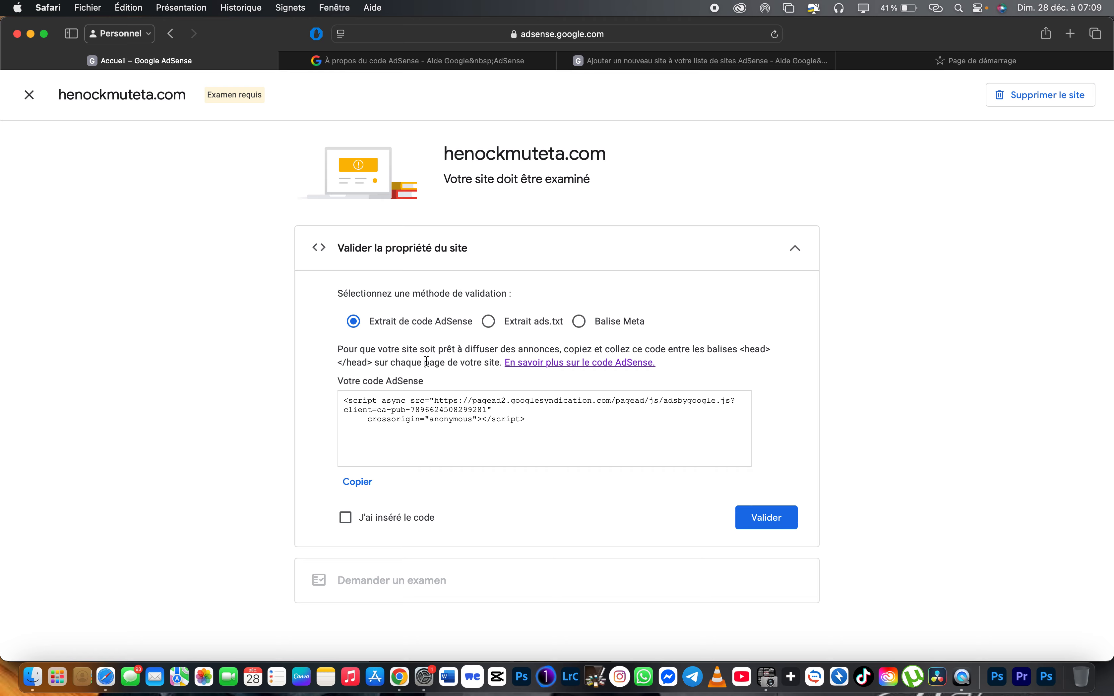
Copy the phrase "balises <head></head>" from the AdSense code instructions.
{"action": "left_click_drag", "start_coordinate": [375, 364], "coordinate": [709, 350]}
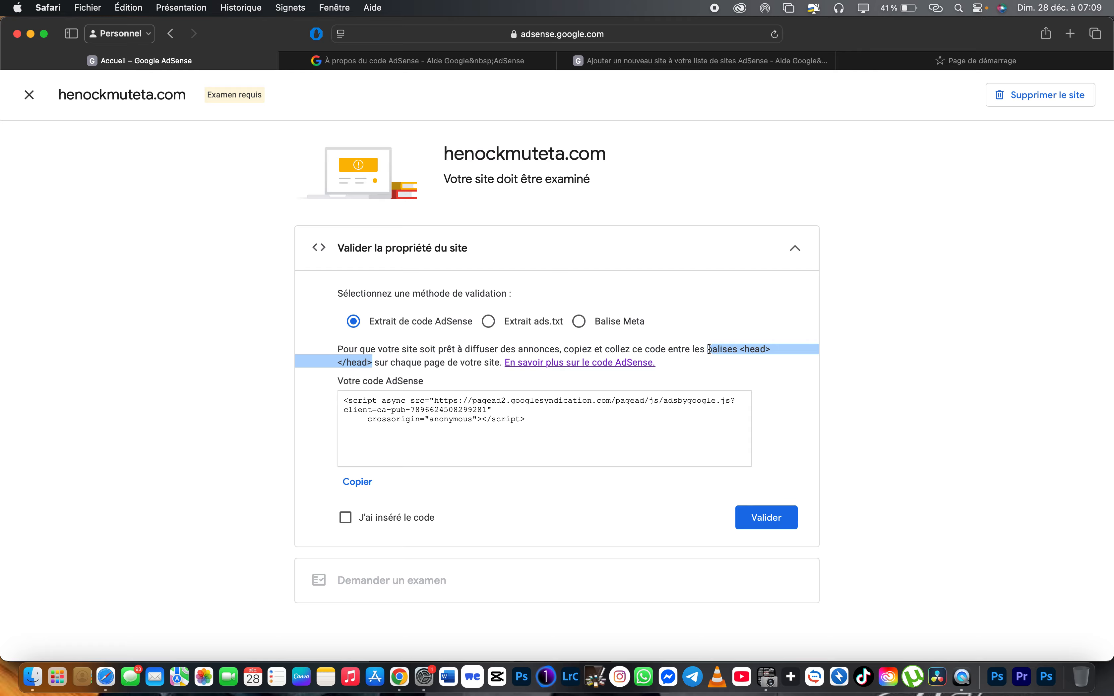
{"action": "right_click", "coordinate": [723, 351]}
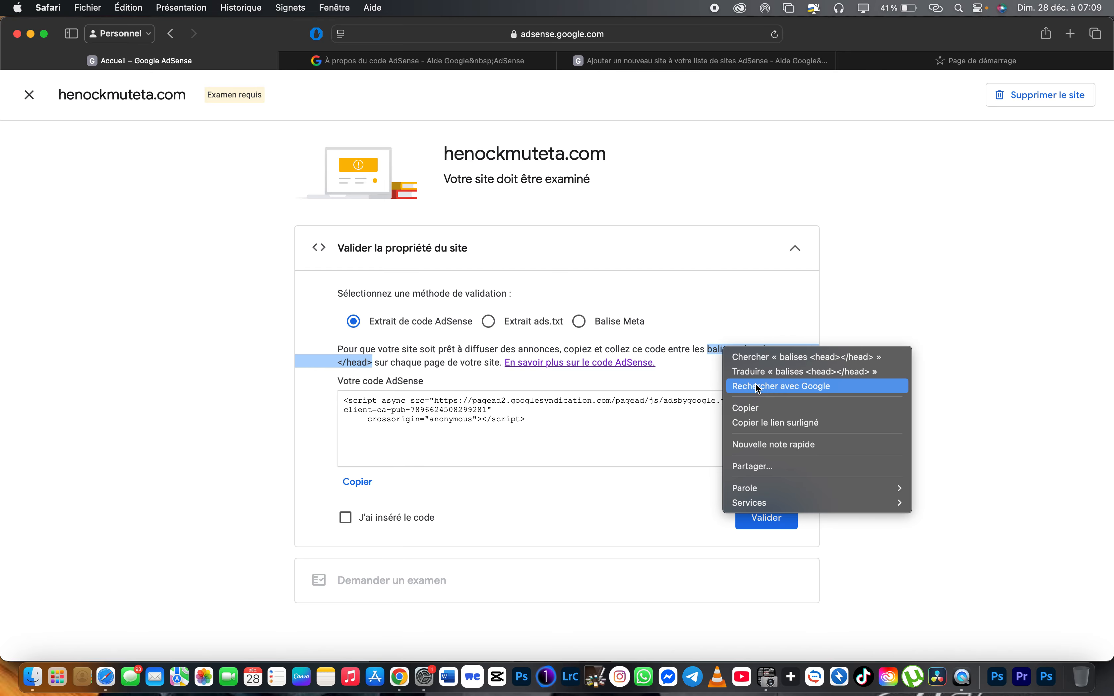
{"action": "left_click", "coordinate": [760, 414]}
{"action": "right_click", "coordinate": [730, 346]}
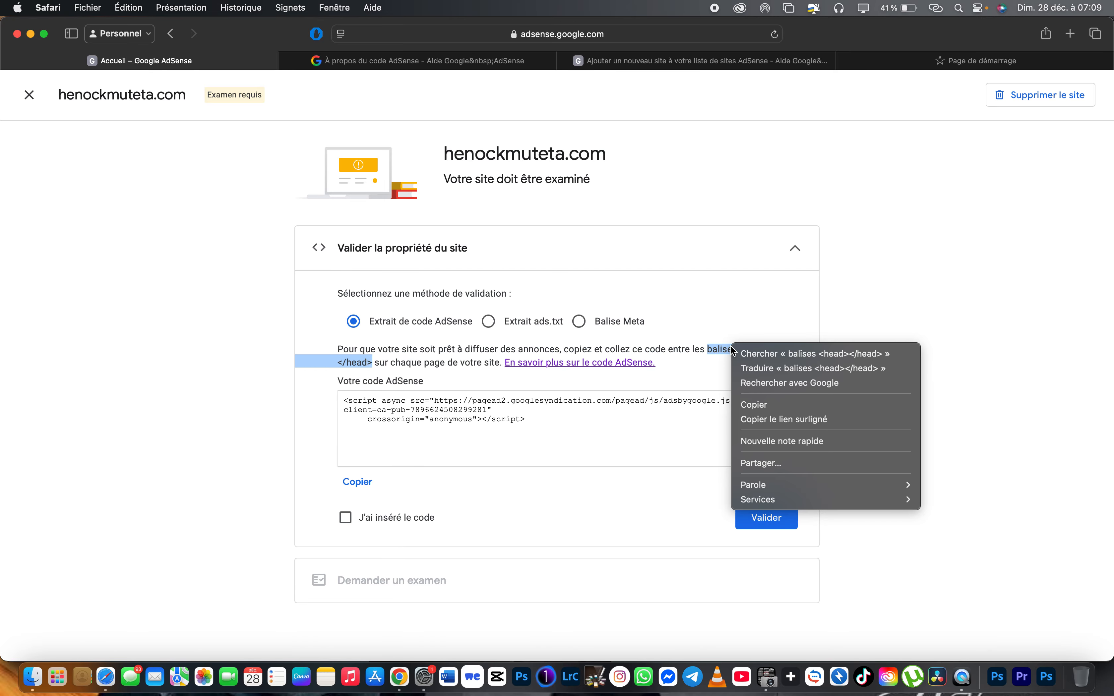
{"action": "left_click", "coordinate": [760, 405]}
Search the web for the copied phrase "balises <head></head>" in a new tab and look through the results.
{"action": "left_click", "coordinate": [649, 62]}
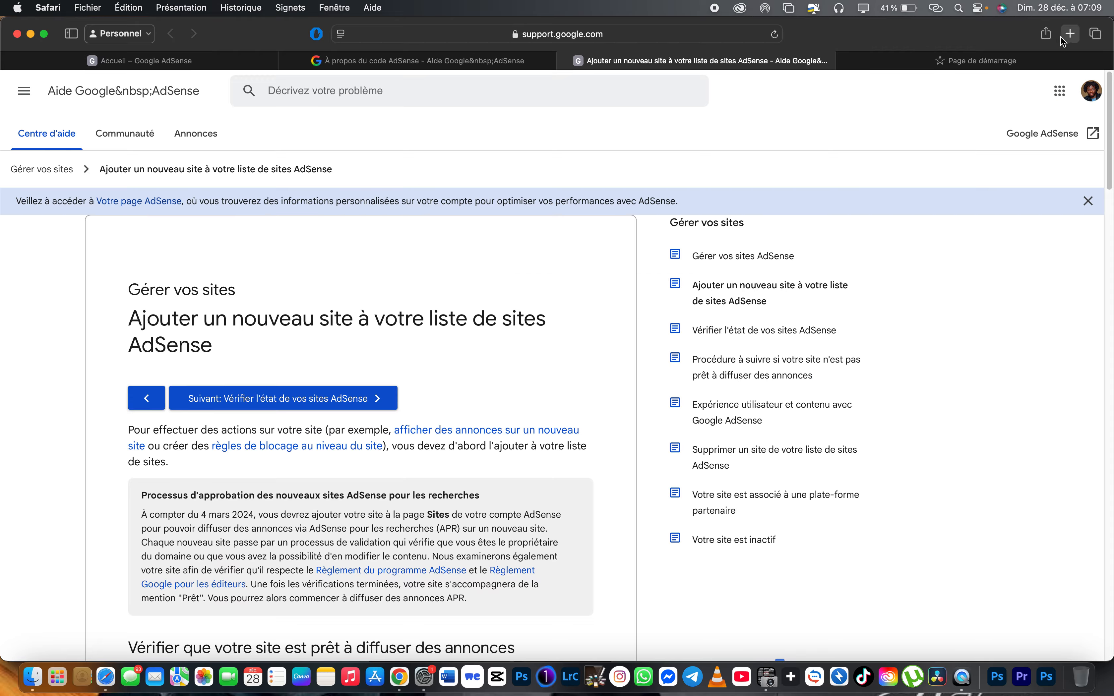
{"action": "left_click", "coordinate": [1071, 33]}
{"action": "right_click", "coordinate": [411, 33]}
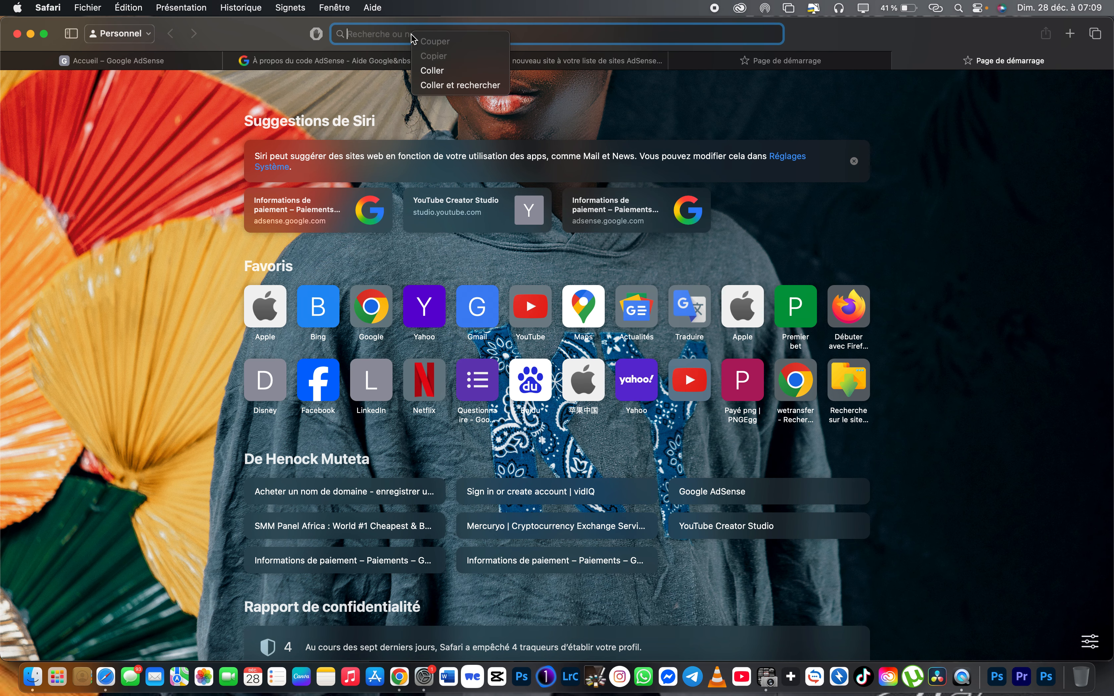
{"action": "left_click", "coordinate": [440, 85]}
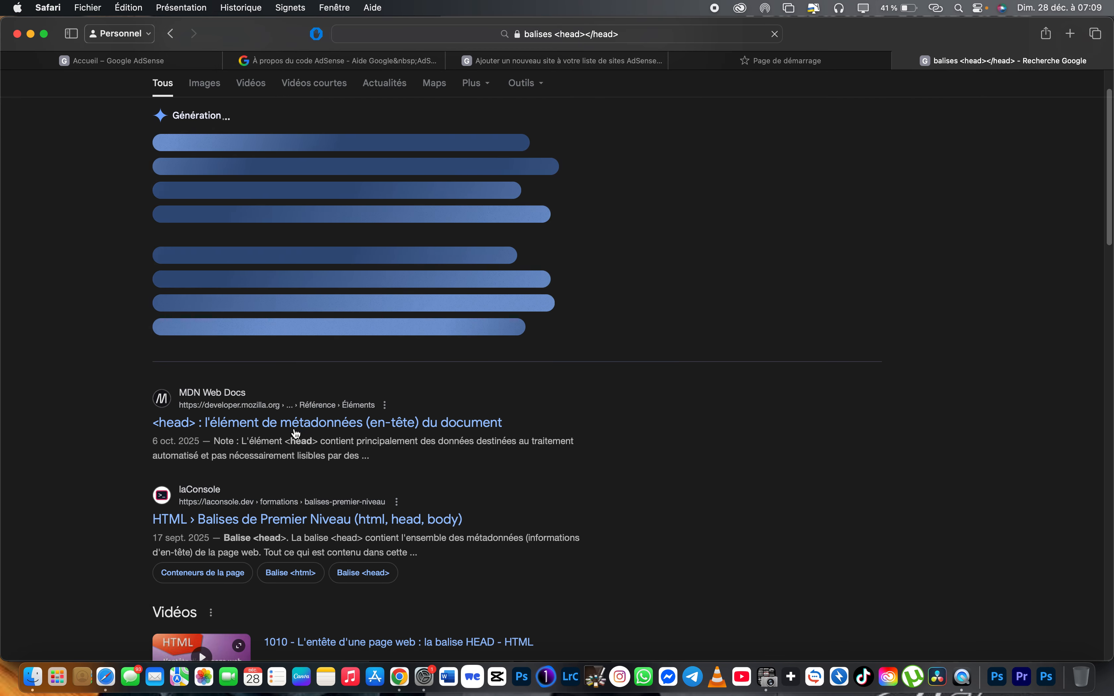
{"action": "scroll", "coordinate": [363, 420], "scroll_direction": "down", "scroll_amount": 8}
{"action": "scroll", "coordinate": [359, 426], "scroll_direction": "up", "scroll_amount": 3}
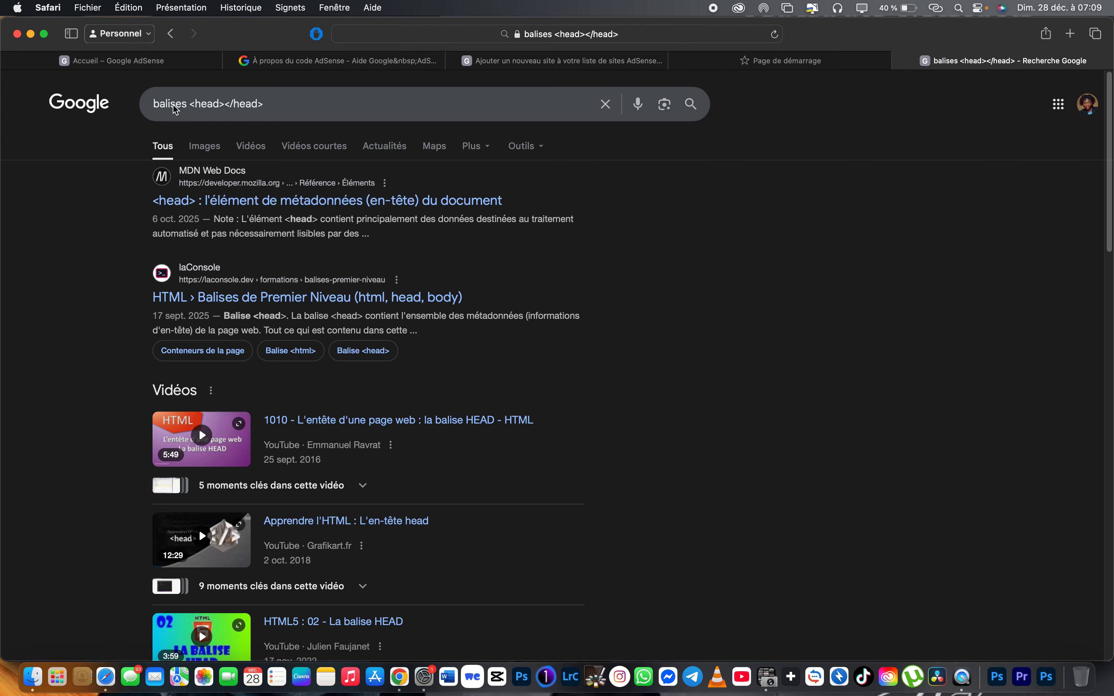
Extend the web search to "balises <head></head> signifie quoi" to find out what the tags mean.
{"action": "left_click", "coordinate": [578, 34]}
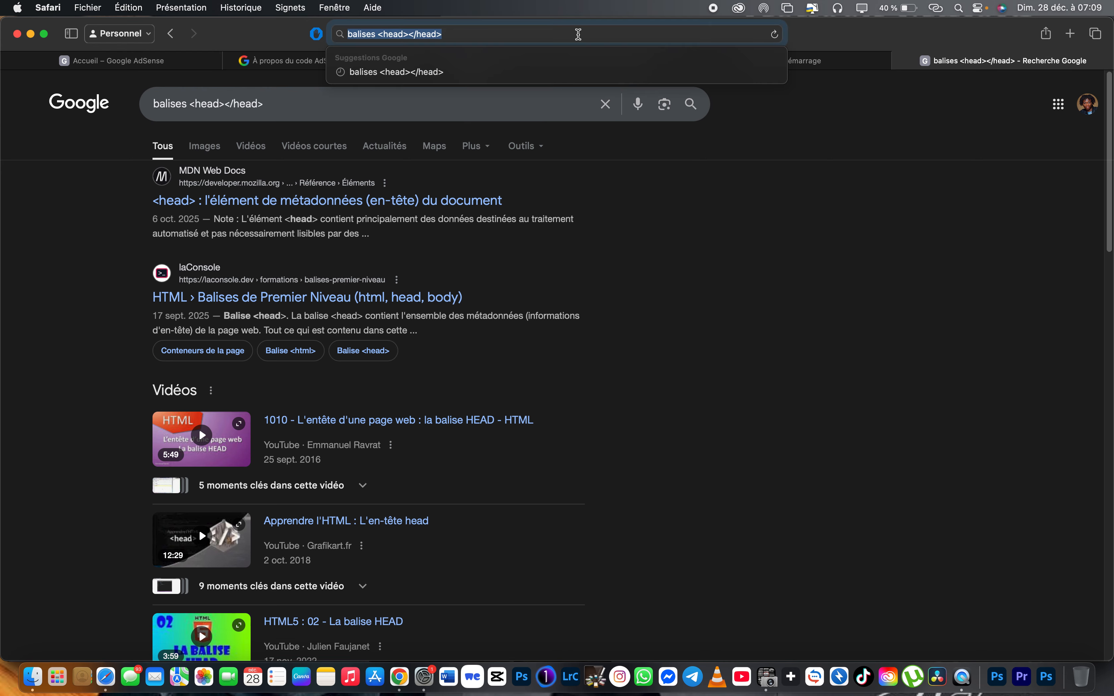
{"action": "left_click", "coordinate": [499, 34]}
{"action": "type", "text": "s"}
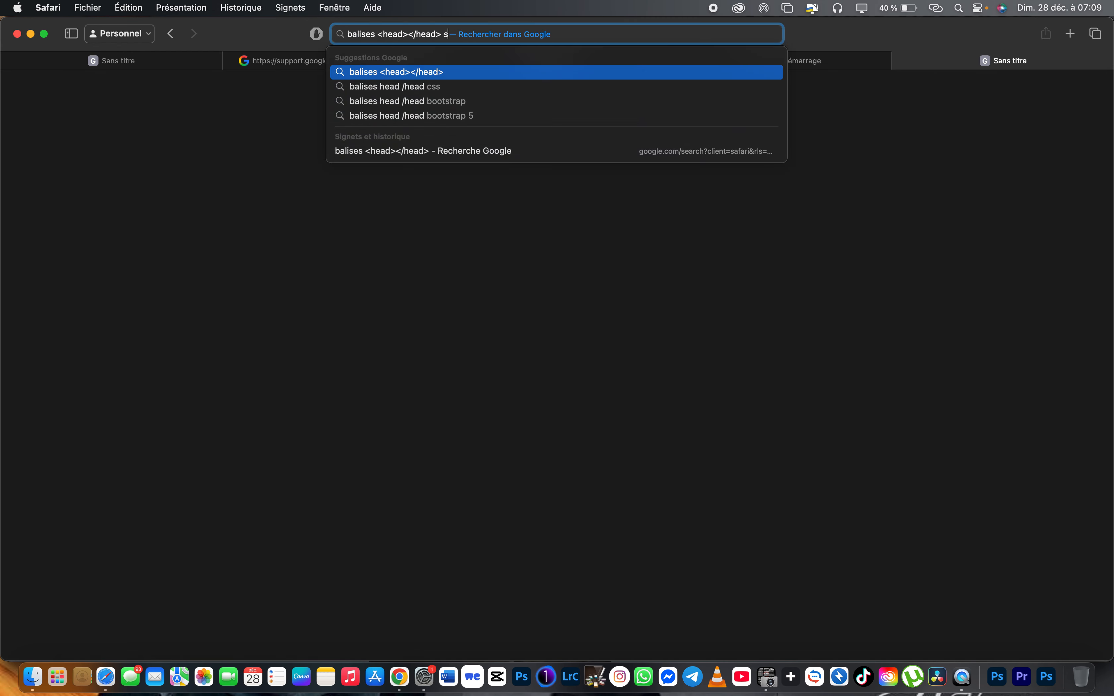
{"action": "type", "text": "ignif"}
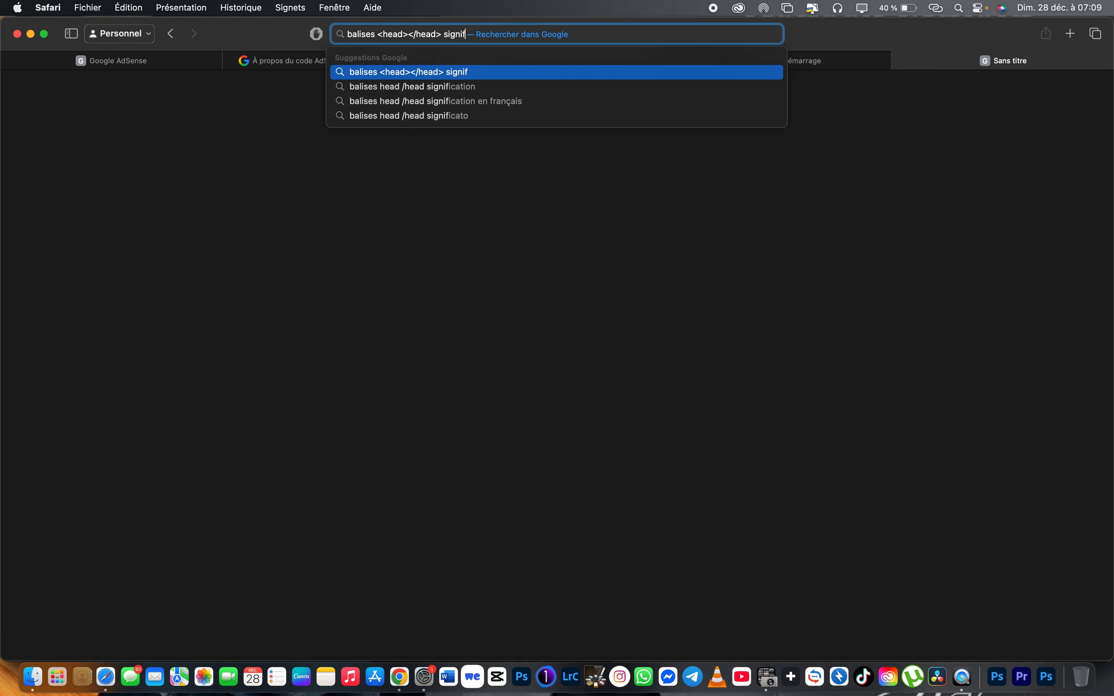
{"action": "type", "text": "ie qu"}
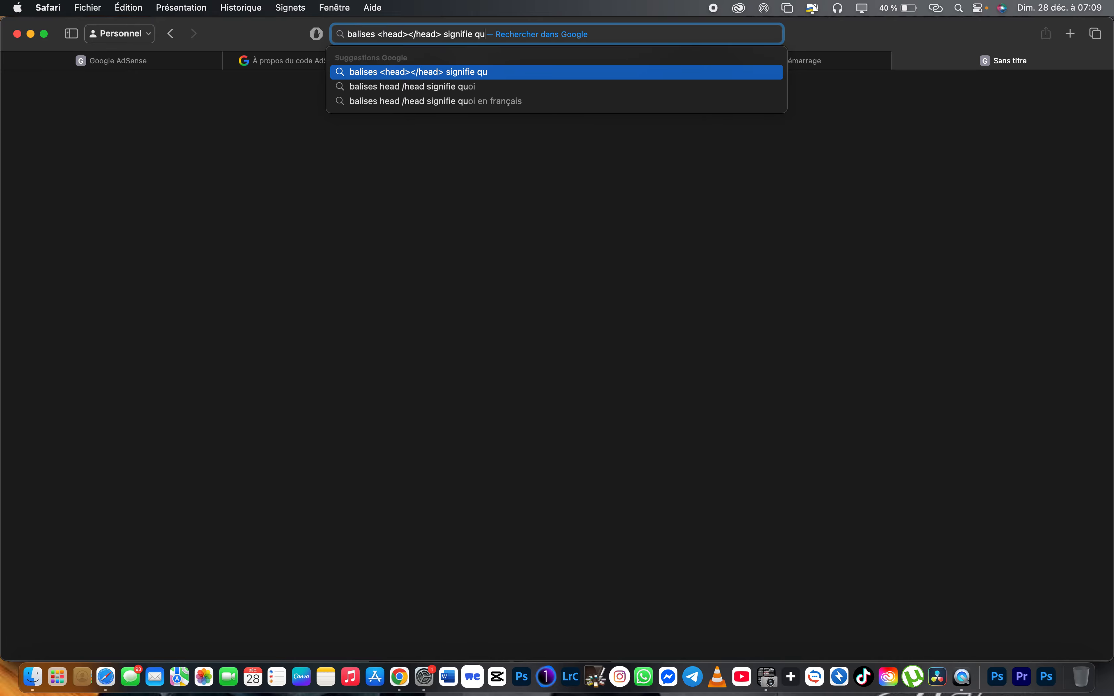
{"action": "type", "text": "oi"}
{"action": "key", "text": "Return"}
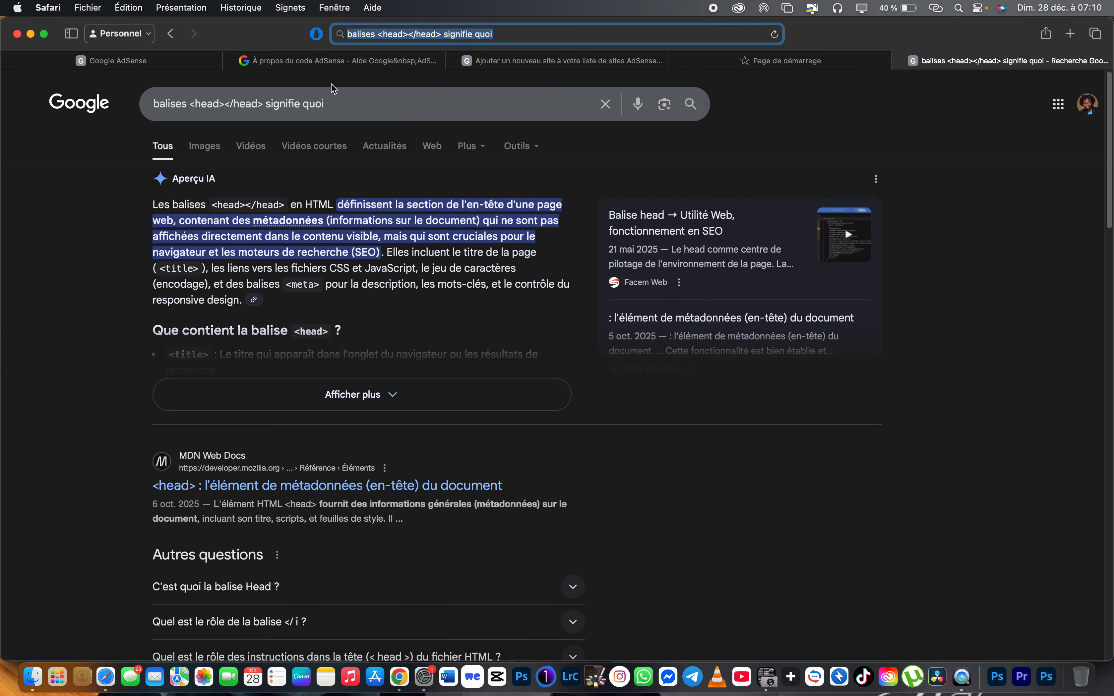
Return to the AdSense site verification page and copy the AdSense code snippet to the clipboard.
{"action": "left_click", "coordinate": [325, 65]}
{"action": "left_click", "coordinate": [155, 63]}
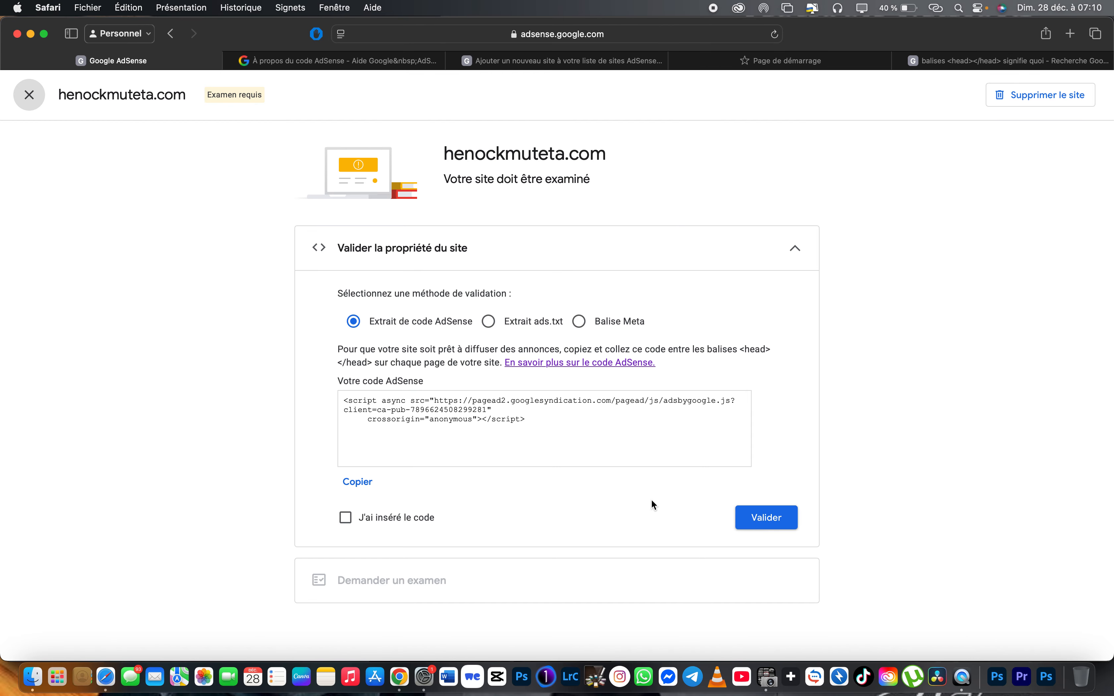
{"action": "left_click", "coordinate": [358, 483]}
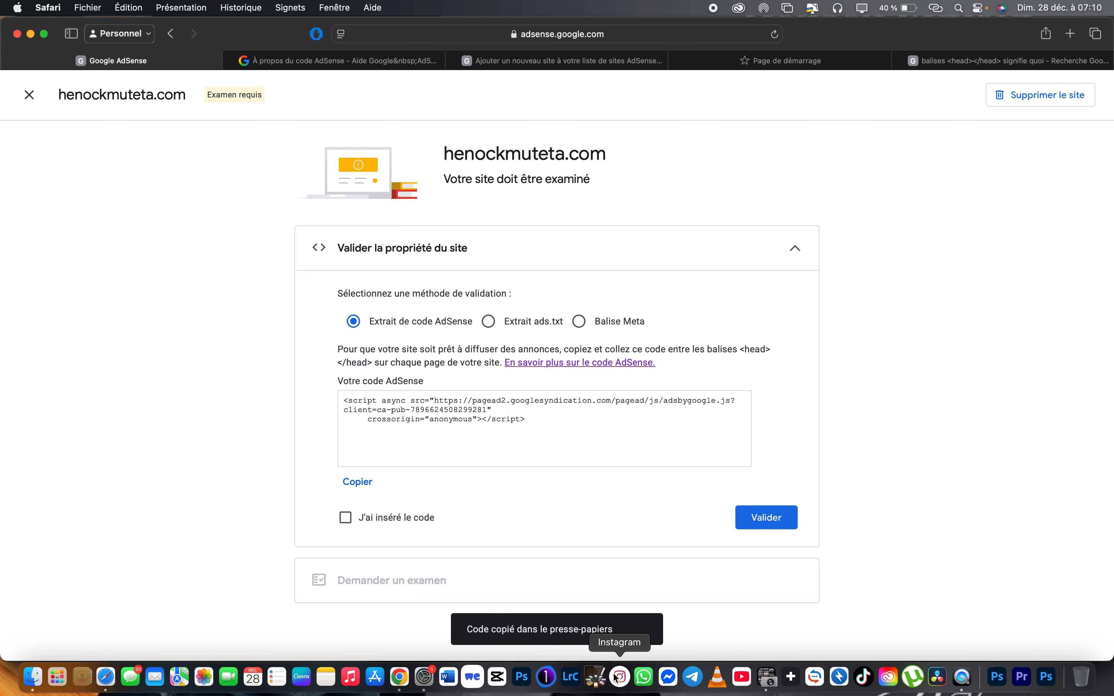
Switch to Chrome, go to the website's Accueil page and open it for editing in Google Sites.
{"action": "left_click", "coordinate": [406, 691]}
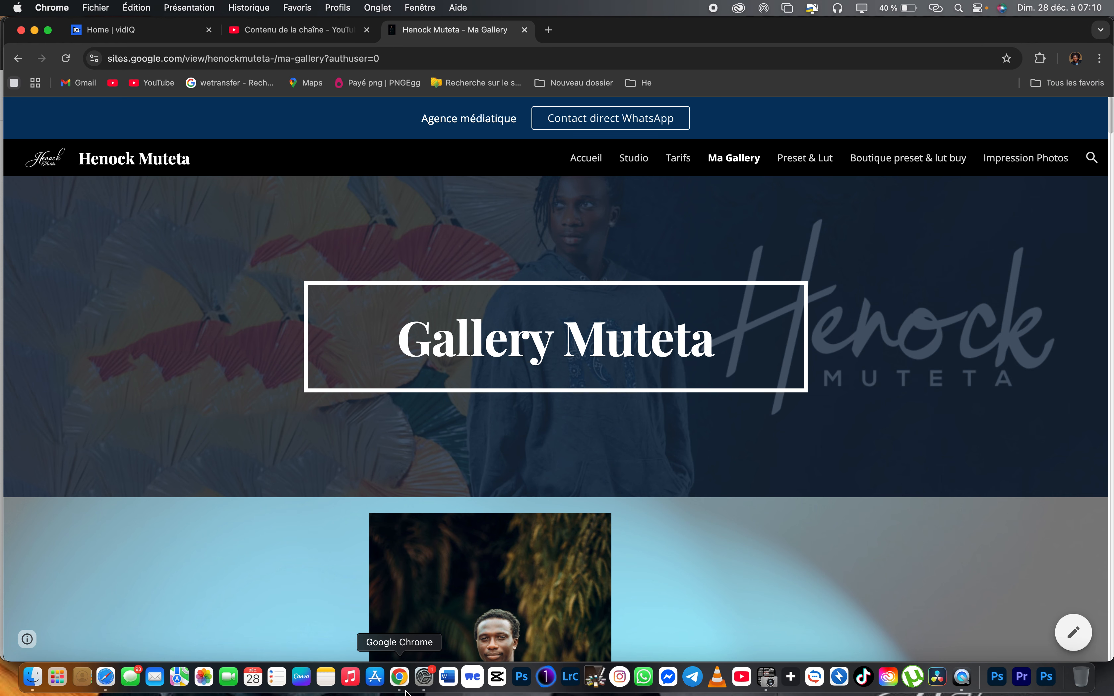
{"action": "scroll", "coordinate": [609, 370], "scroll_direction": "down", "scroll_amount": 3}
{"action": "scroll", "coordinate": [610, 371], "scroll_direction": "up", "scroll_amount": 3}
{"action": "left_click", "coordinate": [580, 163]}
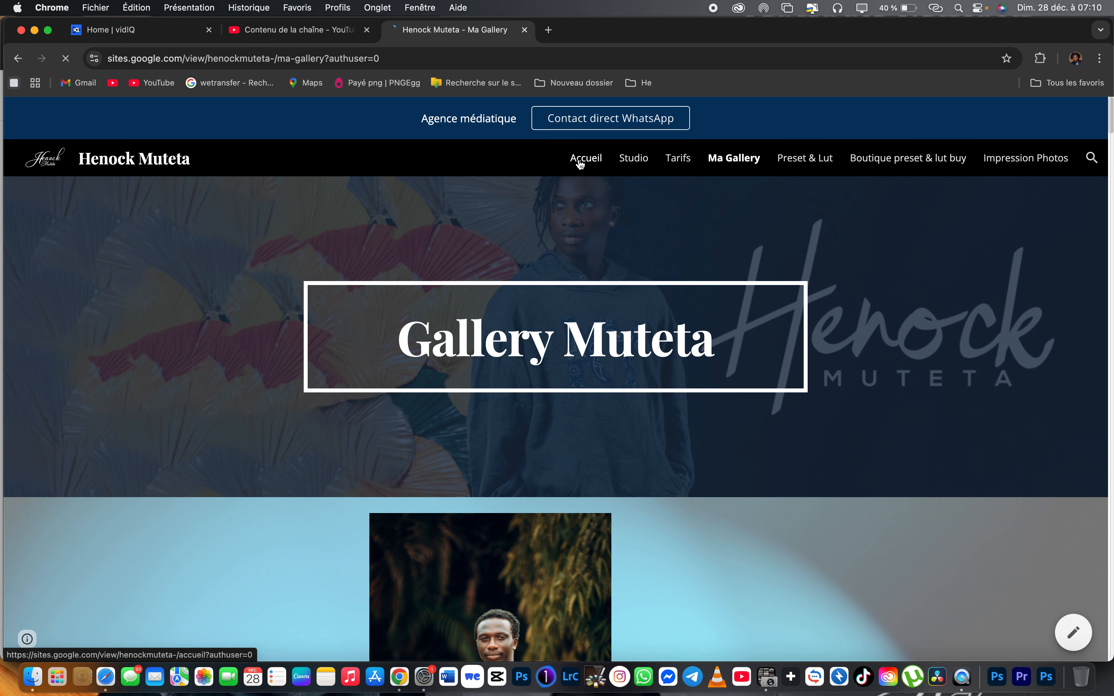
{"action": "scroll", "coordinate": [622, 435], "scroll_direction": "down", "scroll_amount": 6}
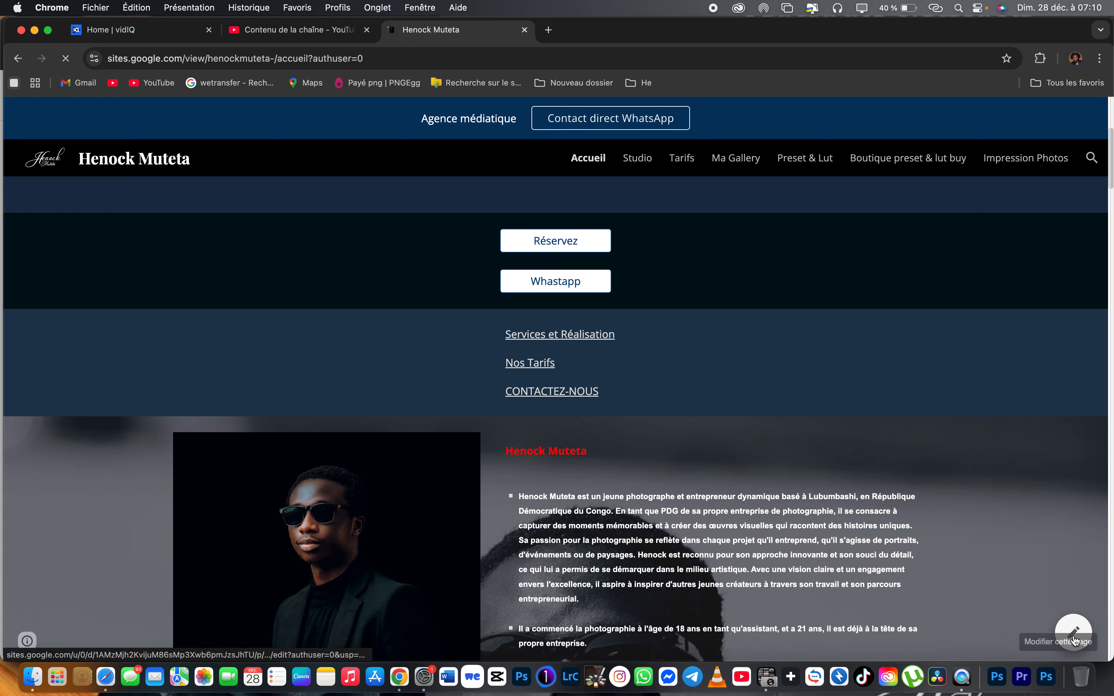
{"action": "left_click", "coordinate": [1075, 640]}
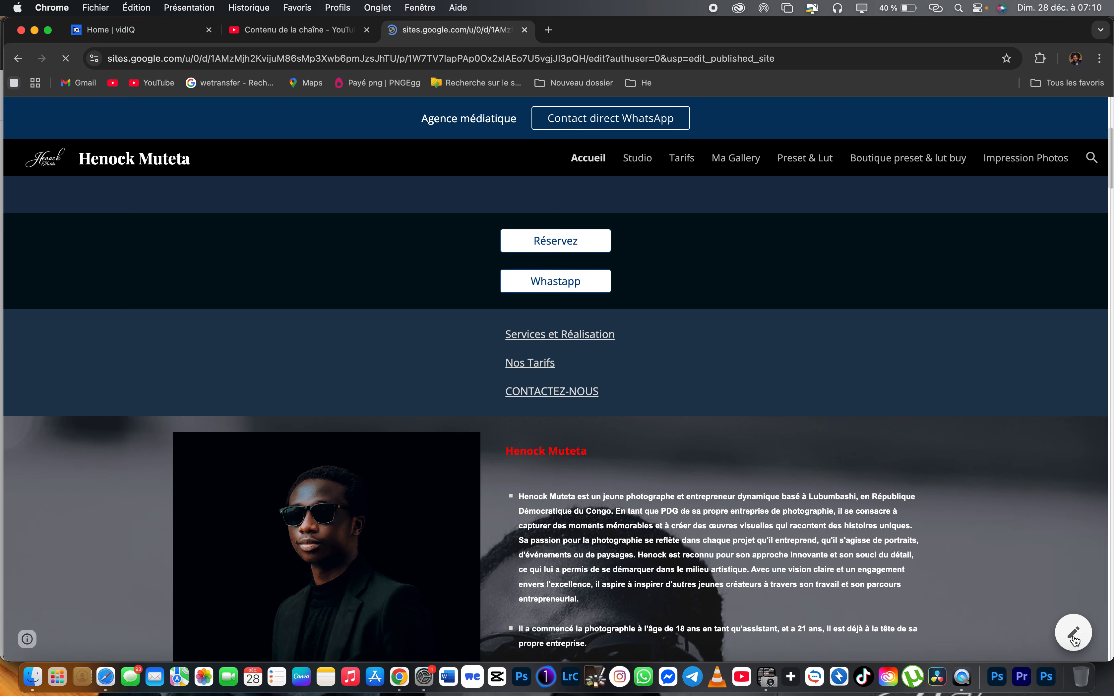
{"action": "scroll", "coordinate": [785, 541], "scroll_direction": "down", "scroll_amount": 5}
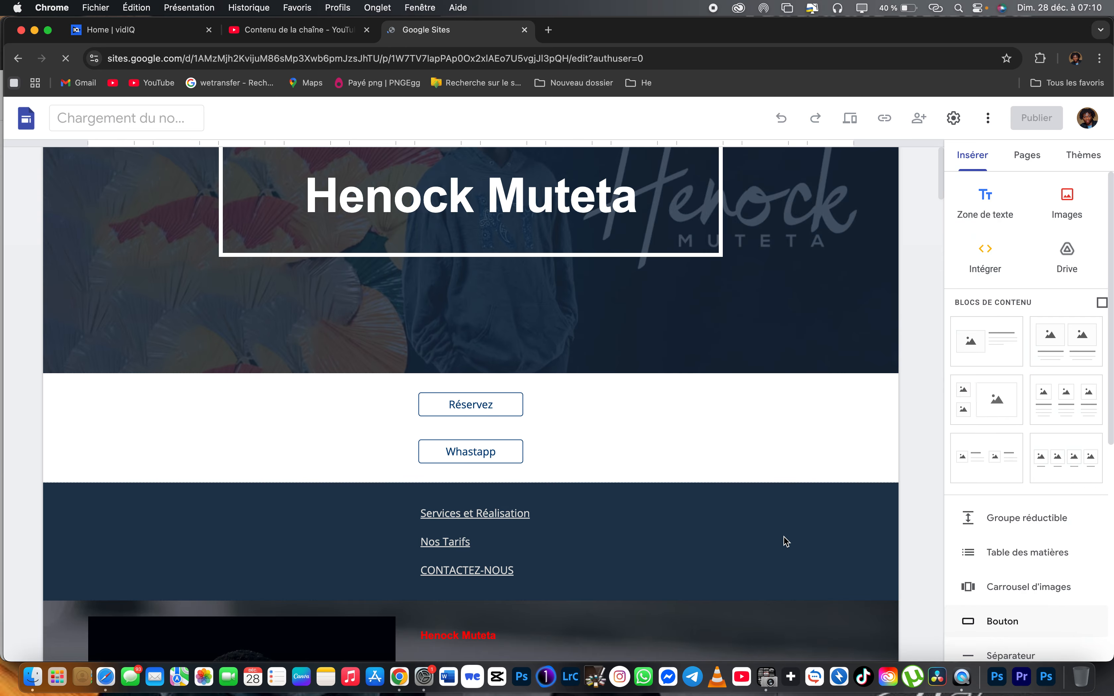
{"action": "scroll", "coordinate": [785, 541], "scroll_direction": "down", "scroll_amount": 2}
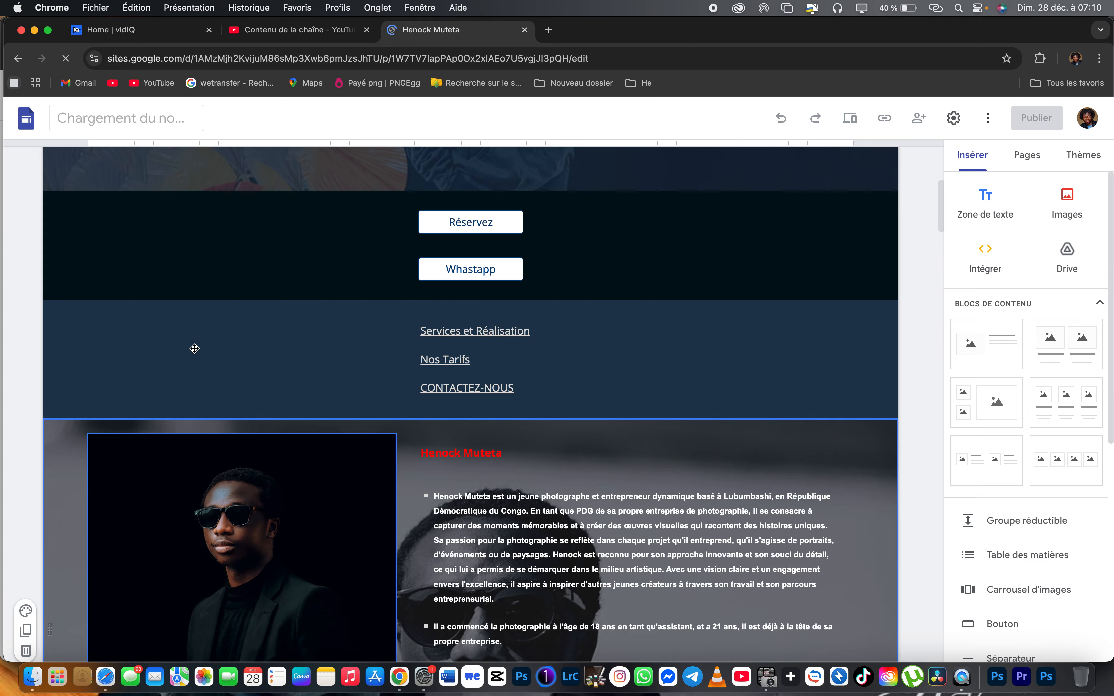
{"action": "left_click", "coordinate": [502, 448]}
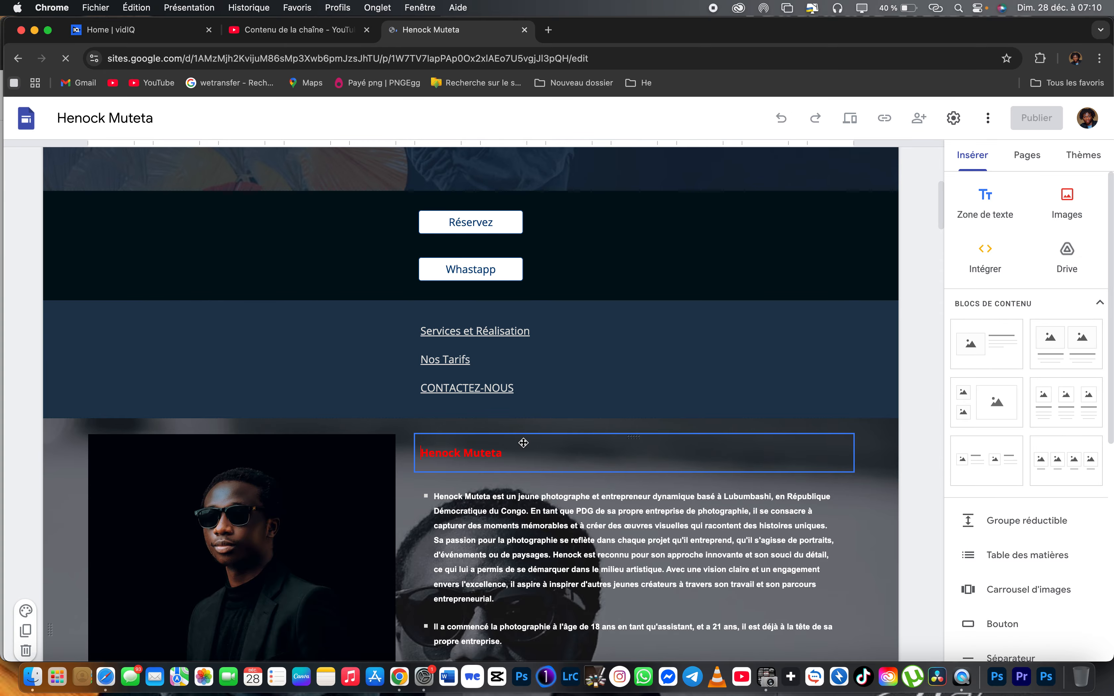
{"action": "scroll", "coordinate": [530, 380], "scroll_direction": "down", "scroll_amount": 3}
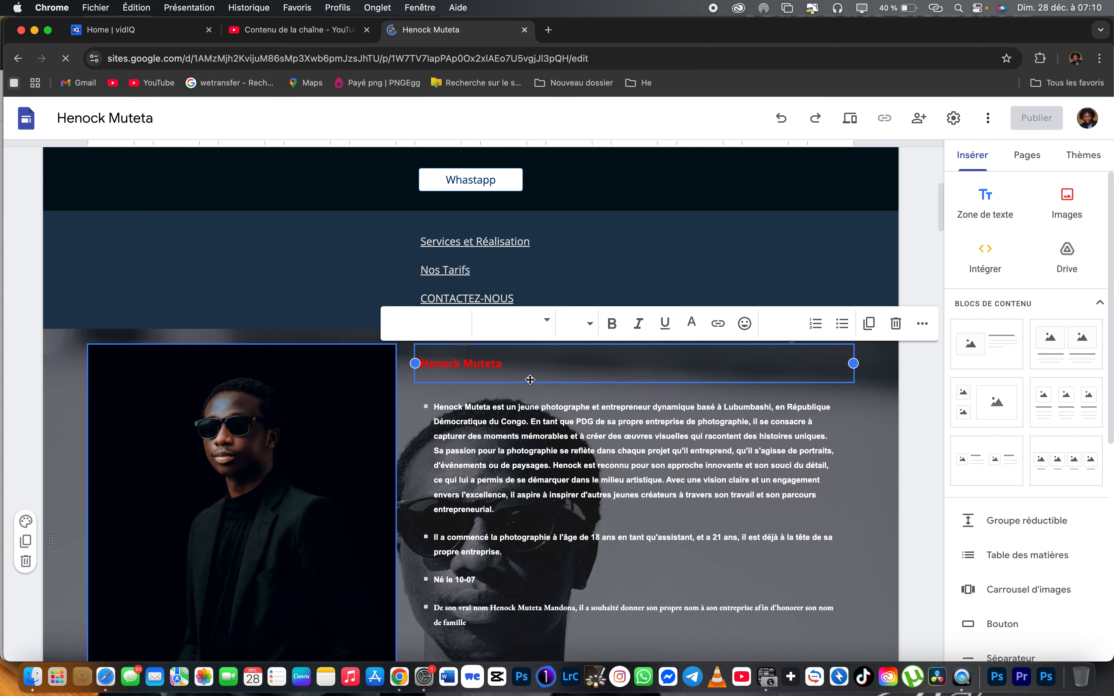
{"action": "left_click", "coordinate": [870, 380]}
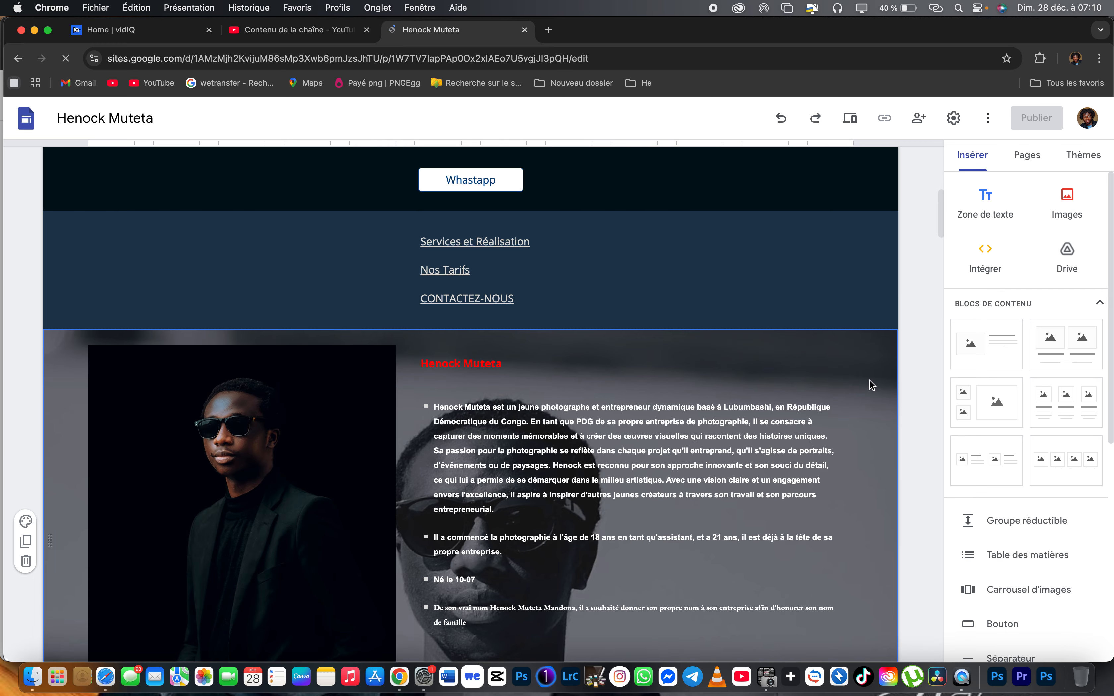
{"action": "right_click", "coordinate": [855, 366]}
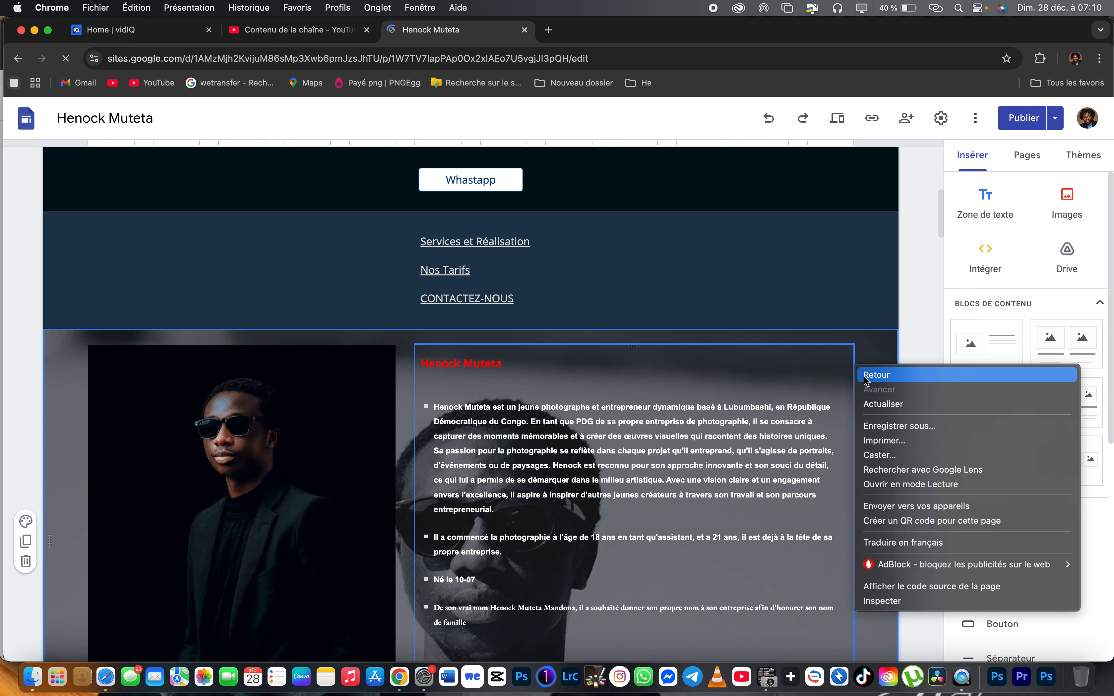
{"action": "left_click", "coordinate": [810, 356]}
{"action": "left_click", "coordinate": [621, 367]}
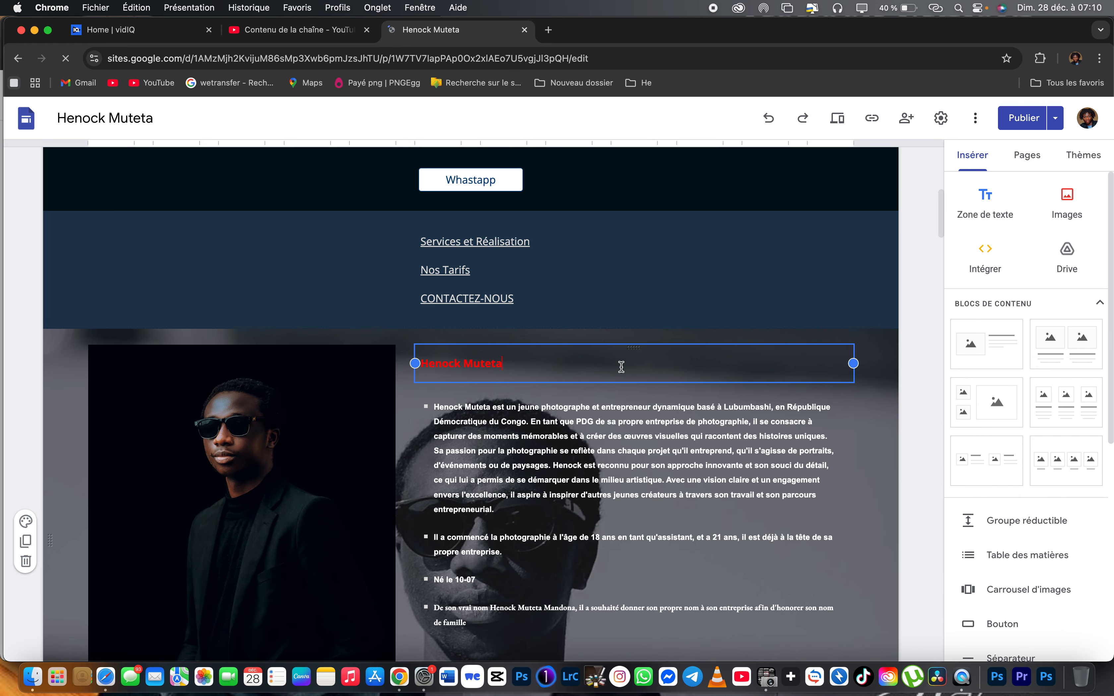
{"action": "right_click", "coordinate": [623, 370]}
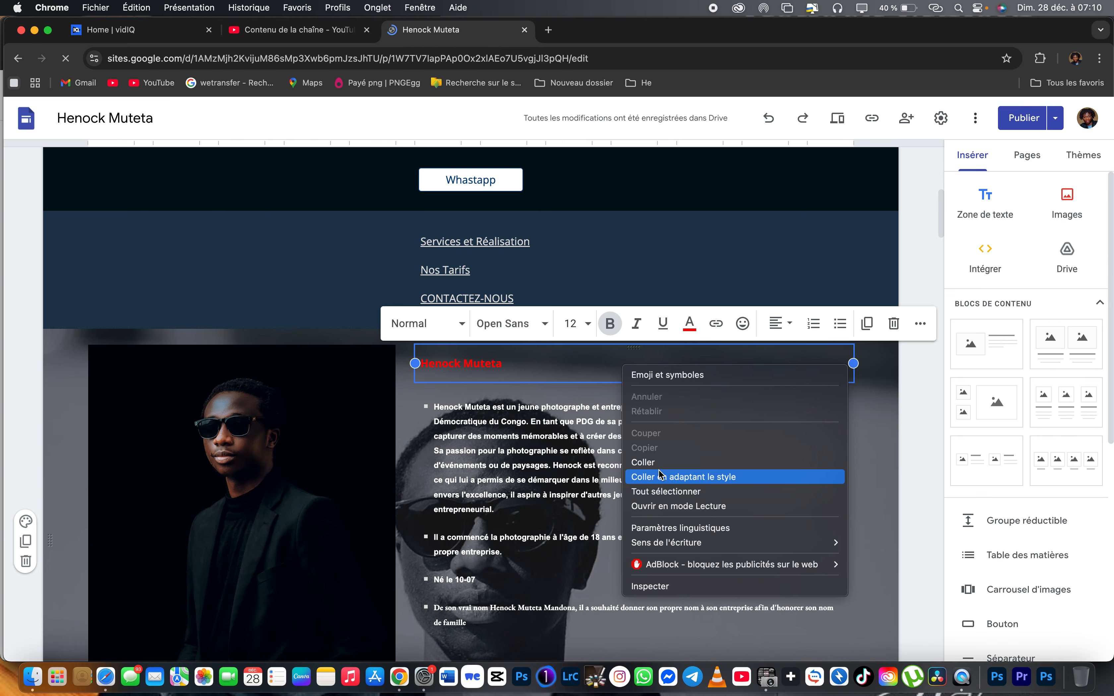
{"action": "left_click", "coordinate": [522, 374]}
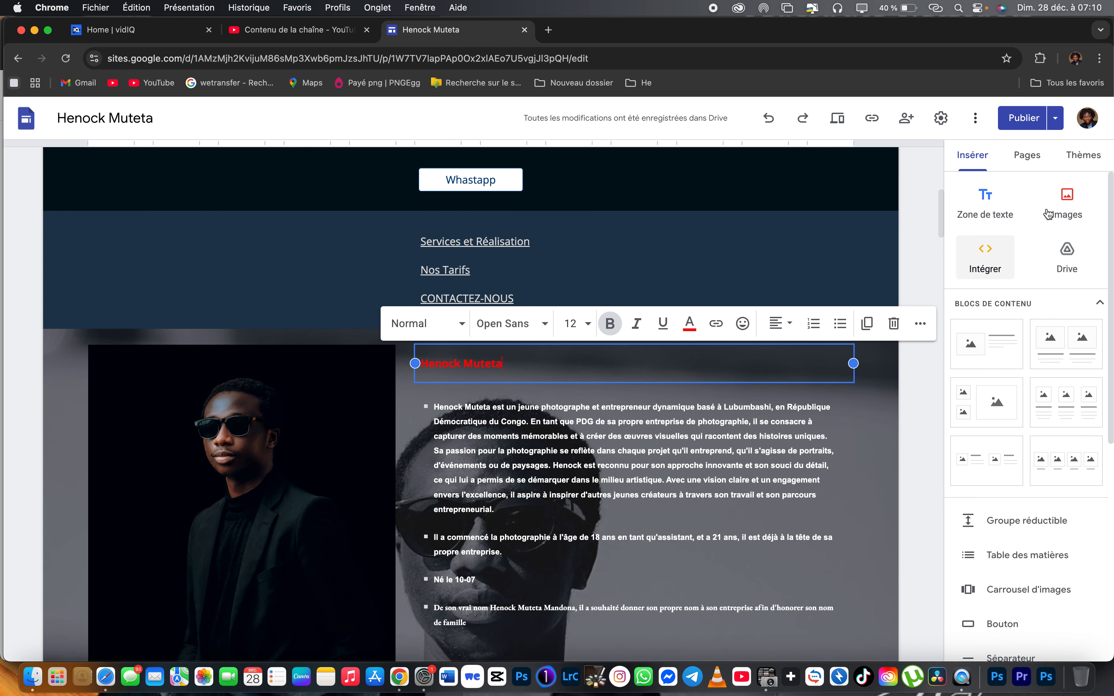
{"action": "left_click", "coordinate": [877, 405]}
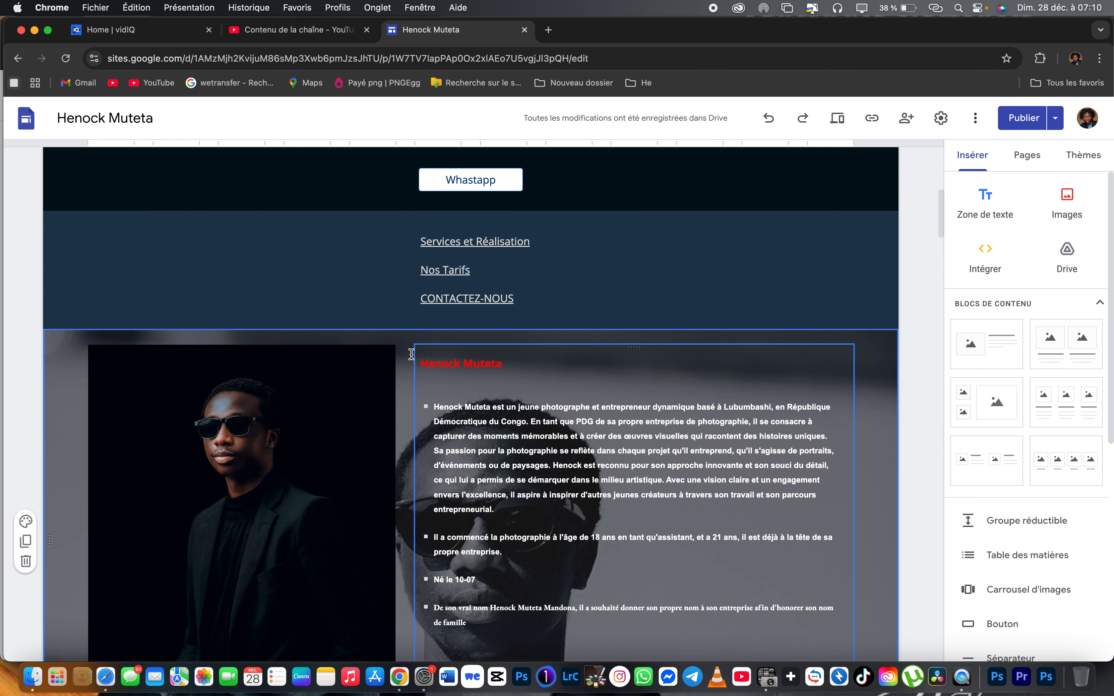
{"action": "scroll", "coordinate": [289, 457], "scroll_direction": "down", "scroll_amount": 1}
{"action": "scroll", "coordinate": [289, 457], "scroll_direction": "down", "scroll_amount": 6}
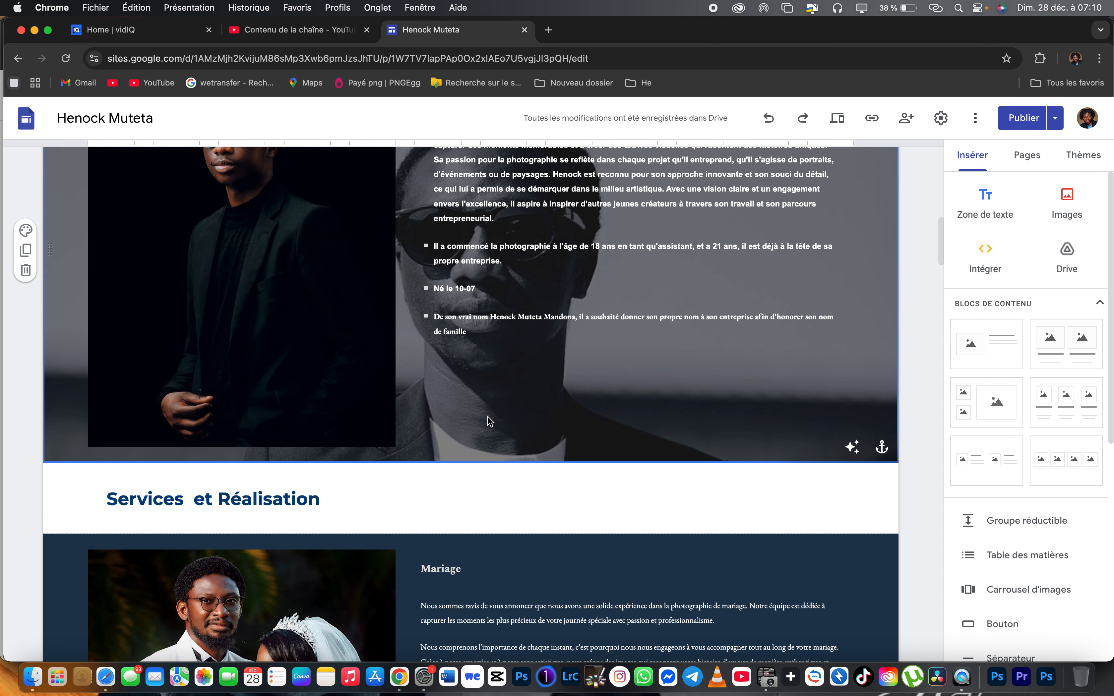
{"action": "scroll", "coordinate": [490, 422], "scroll_direction": "up", "scroll_amount": 5}
{"action": "right_click", "coordinate": [514, 312]}
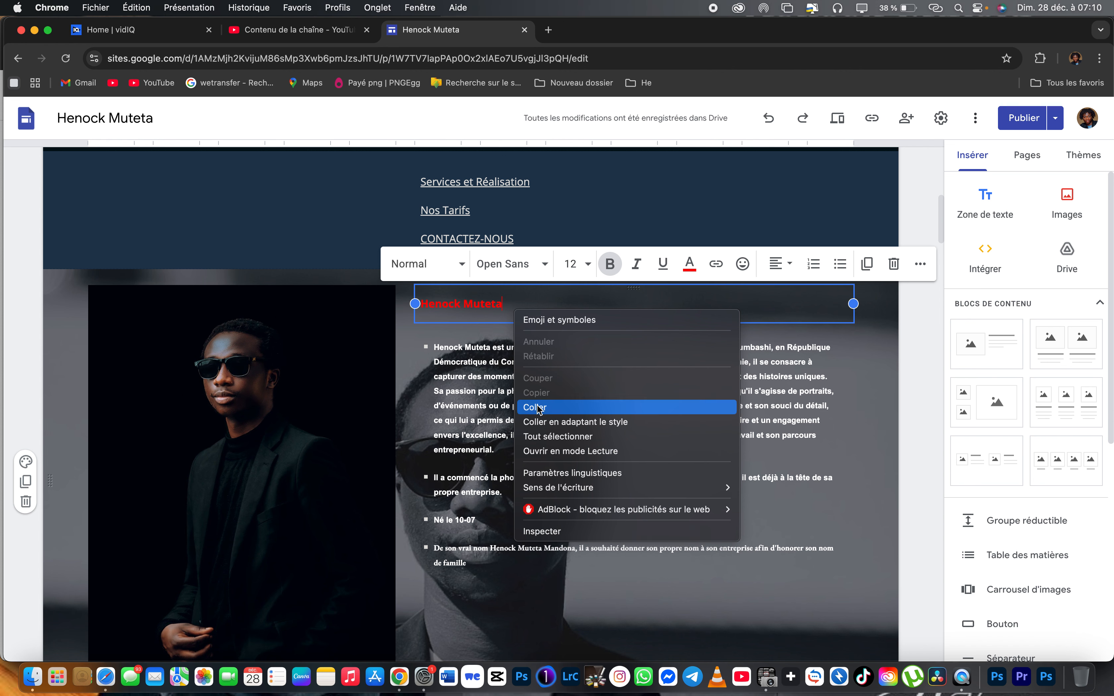
{"action": "left_click", "coordinate": [851, 308]}
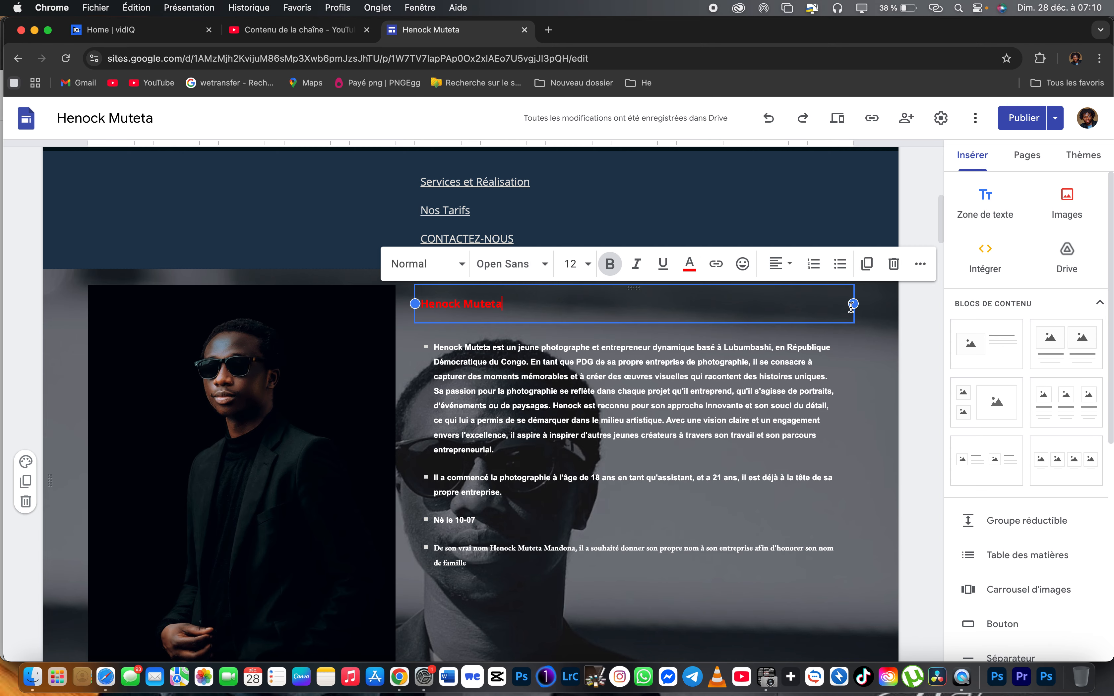
Embed the copied AdSense code as a new block between the links section and the biography section.
{"action": "left_click", "coordinate": [879, 314]}
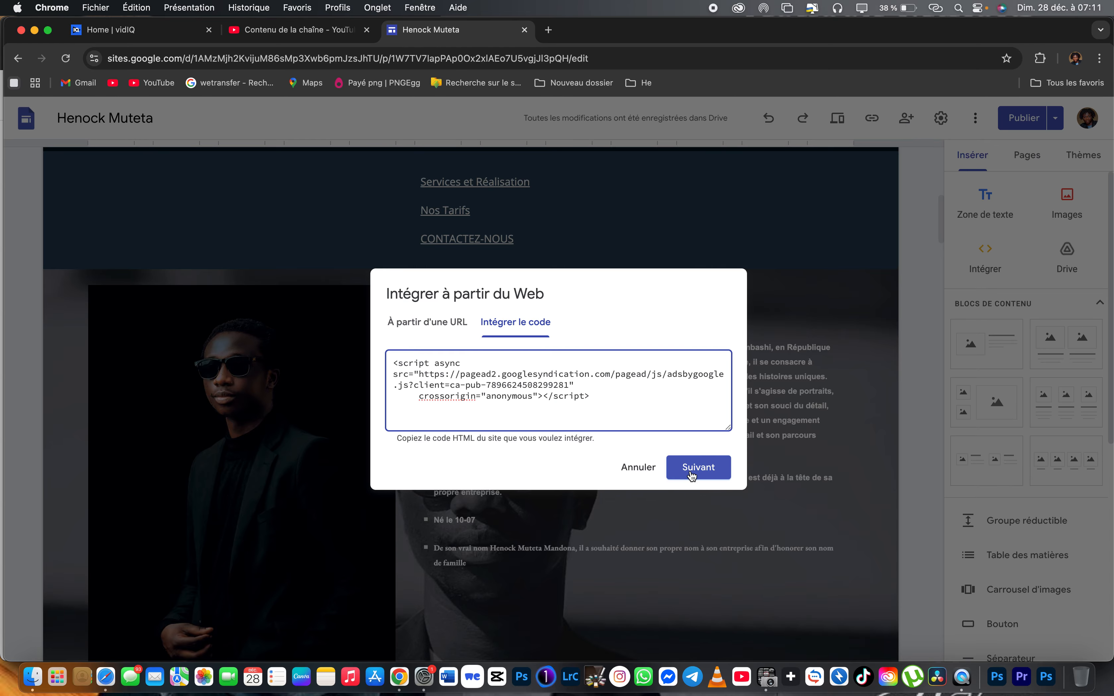
{"action": "left_click", "coordinate": [692, 475]}
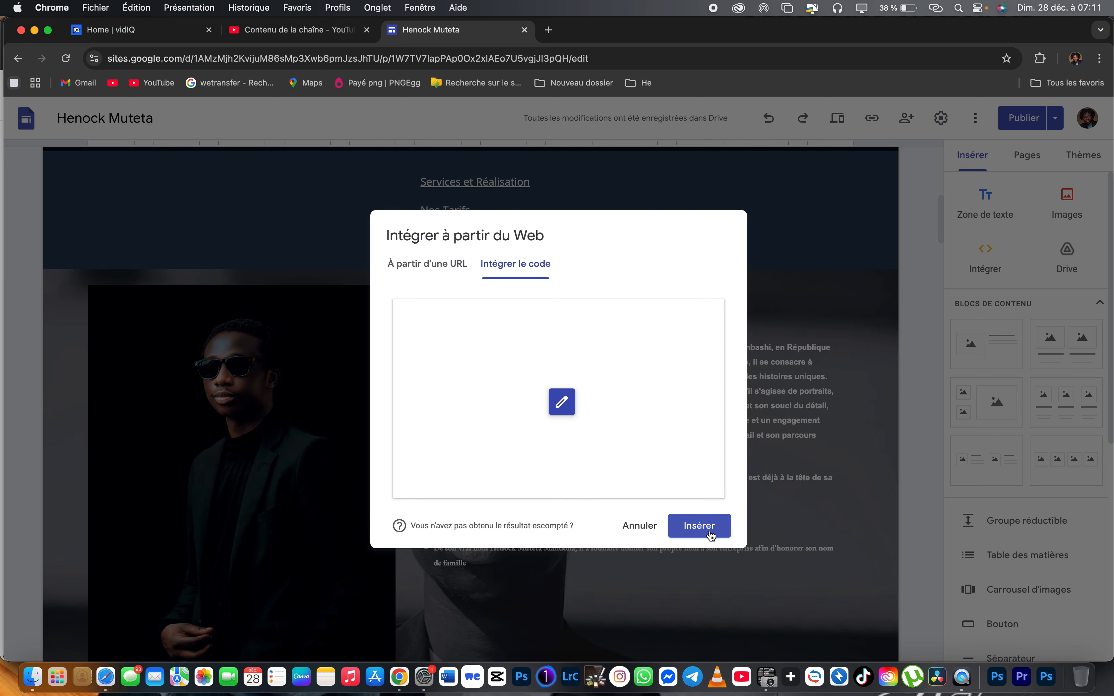
{"action": "left_click", "coordinate": [699, 526]}
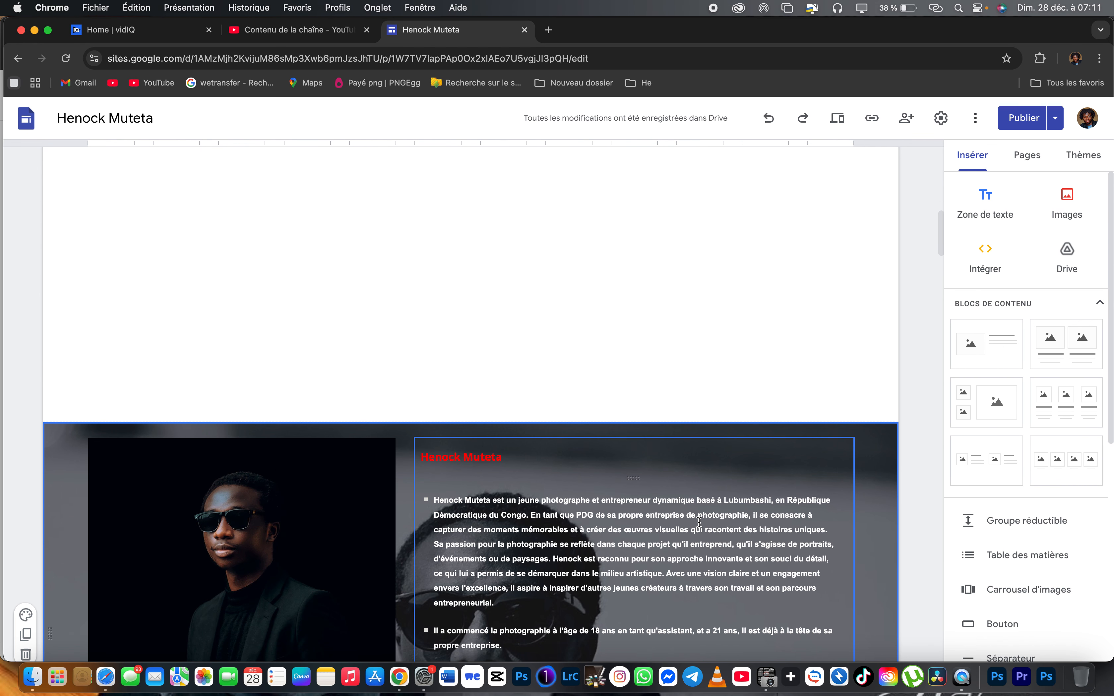
Try pasting the AdSense code as plain text after the "Mariage" heading and undo the paste.
{"action": "scroll", "coordinate": [699, 522], "scroll_direction": "down", "scroll_amount": 10}
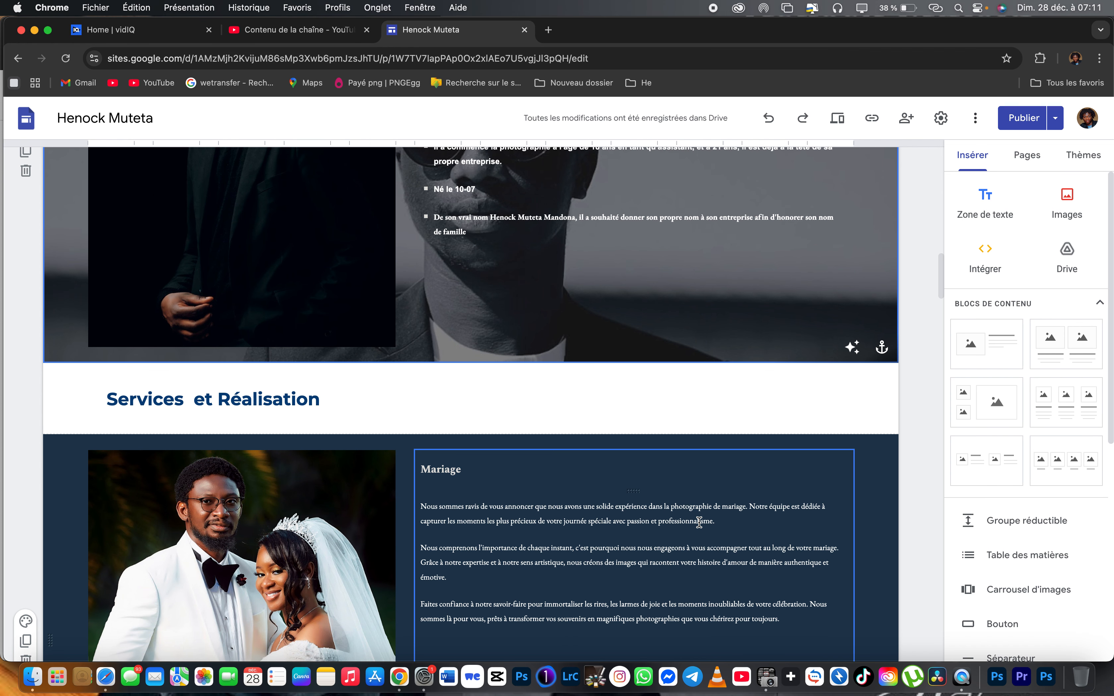
{"action": "left_click", "coordinate": [507, 461]}
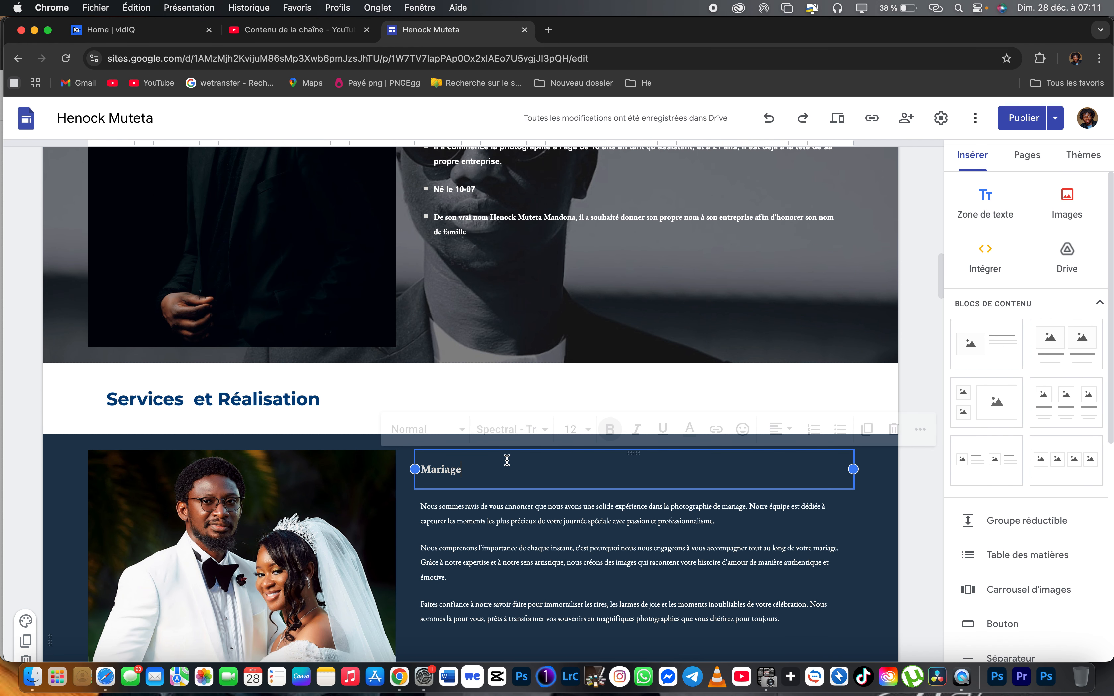
{"action": "right_click", "coordinate": [507, 461]}
{"action": "key", "text": "super+v"}
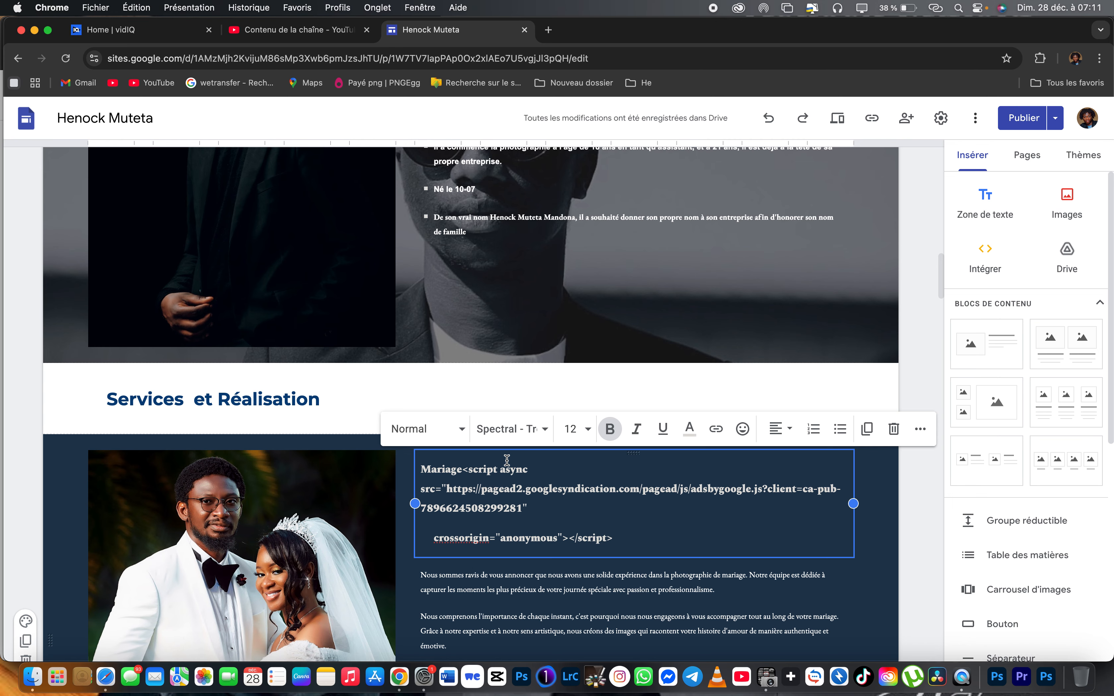
{"action": "key", "text": "super+z"}
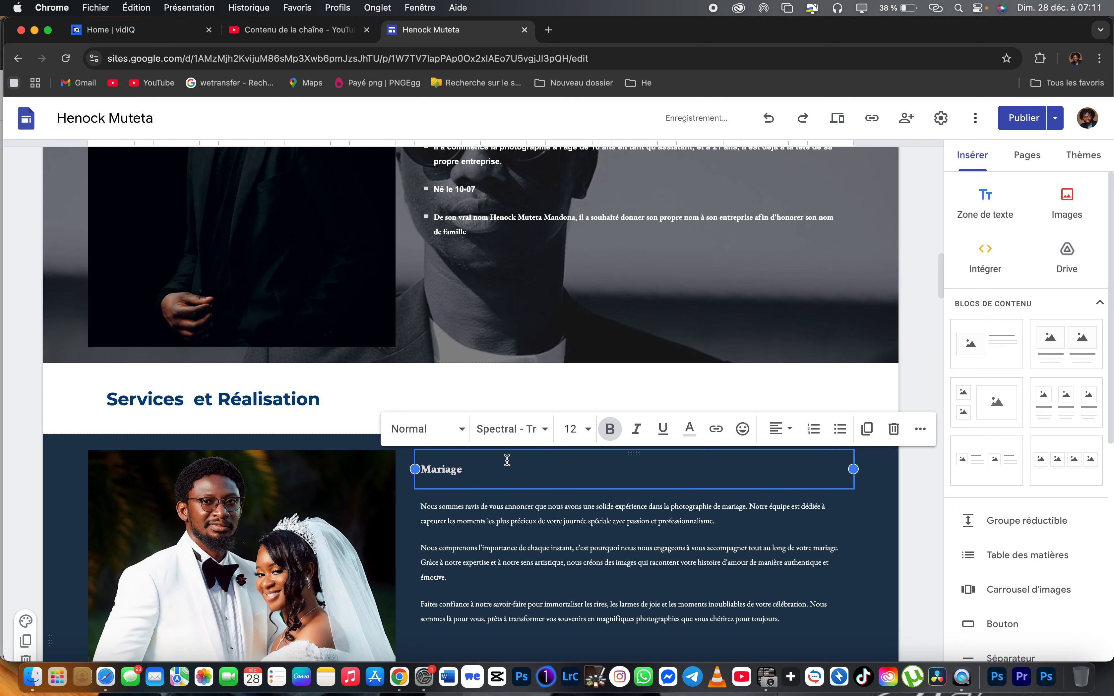
Embed the AdSense code as a new block directly below the "Services et Réalisation" title section.
{"action": "left_click", "coordinate": [324, 427]}
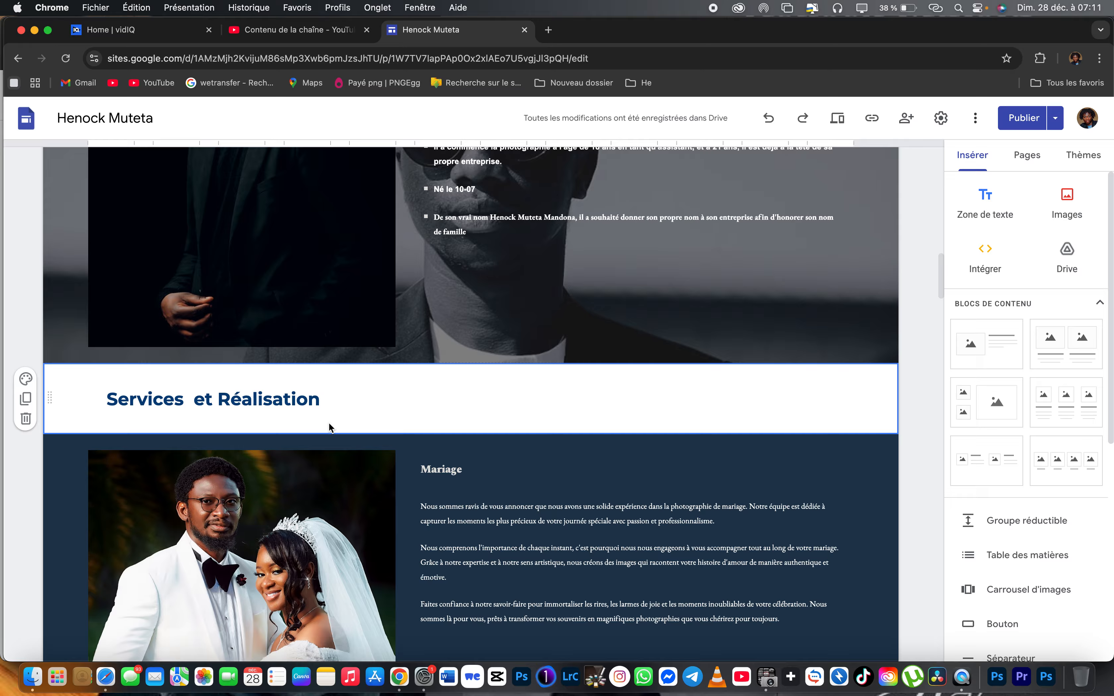
{"action": "key", "text": "super+v"}
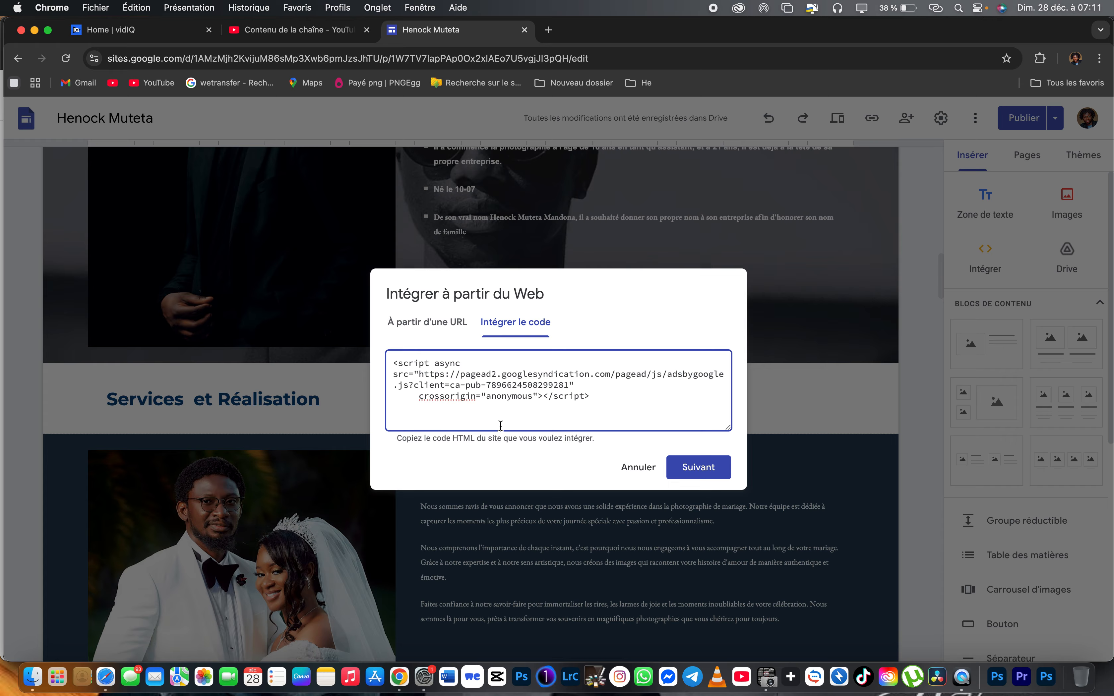
{"action": "left_click", "coordinate": [695, 469]}
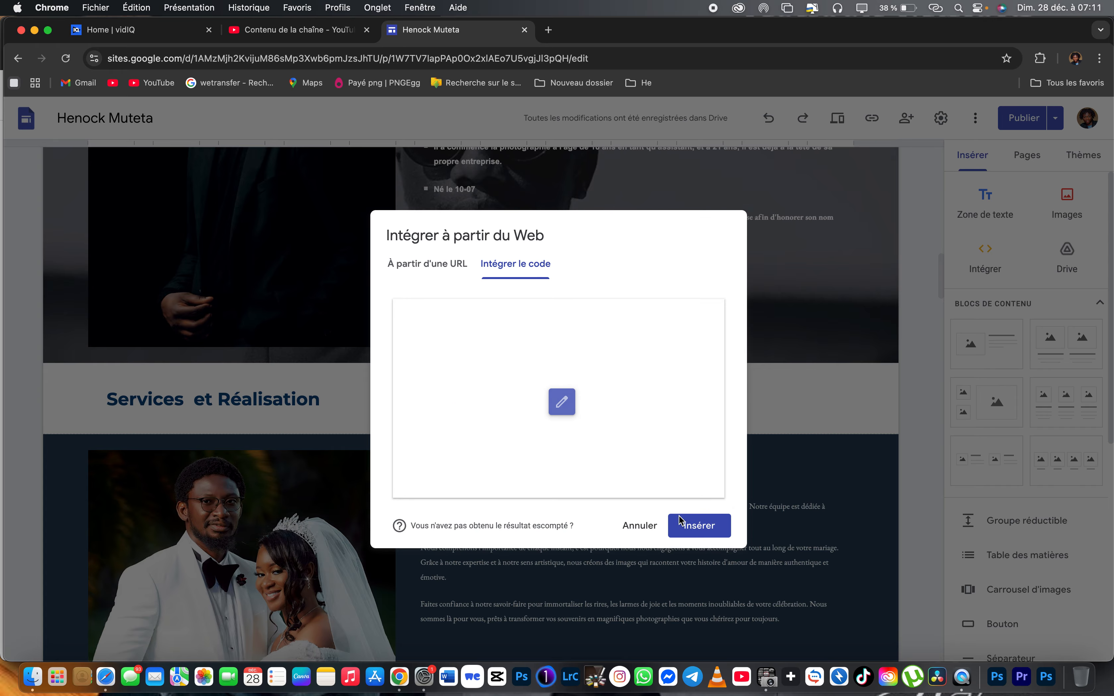
{"action": "left_click", "coordinate": [699, 528]}
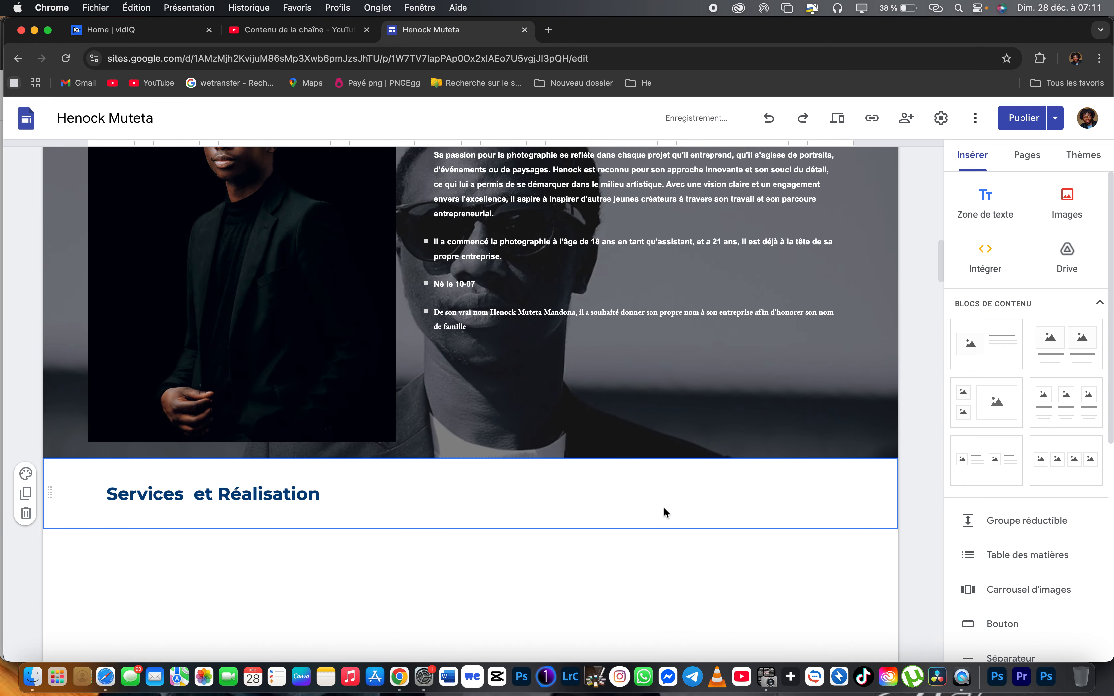
Embed the AdSense code as a new block between the "Dote" section and the "Seance Photo" section.
{"action": "scroll", "coordinate": [665, 508], "scroll_direction": "up", "scroll_amount": 5}
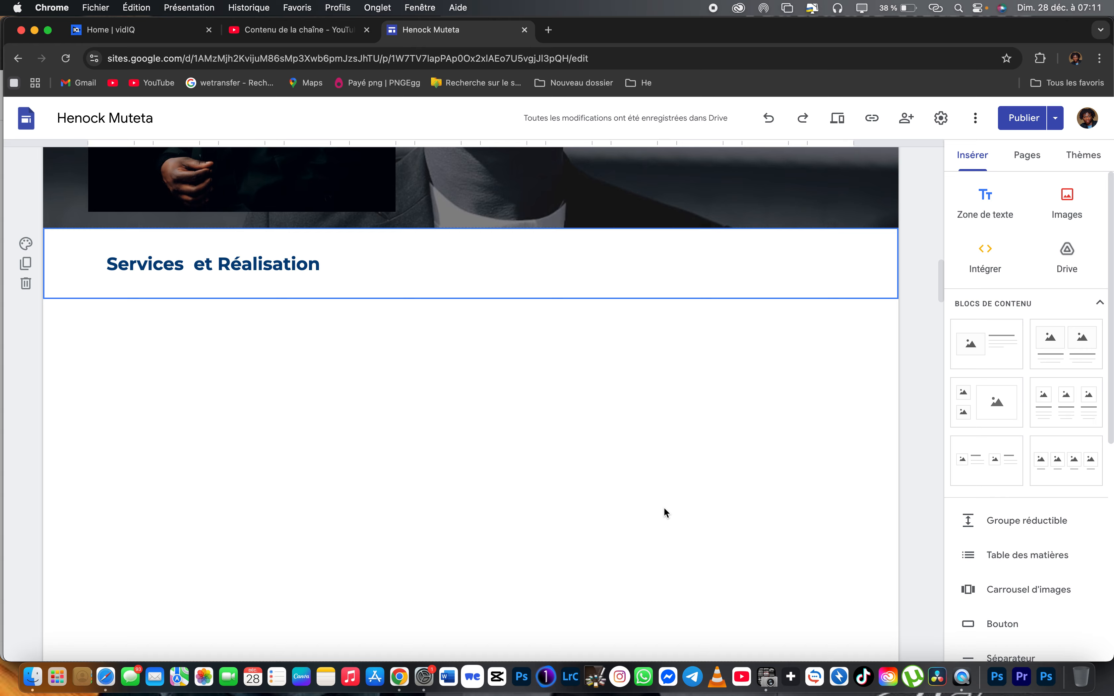
{"action": "scroll", "coordinate": [665, 507], "scroll_direction": "down", "scroll_amount": 20}
{"action": "scroll", "coordinate": [665, 508], "scroll_direction": "down", "scroll_amount": 3}
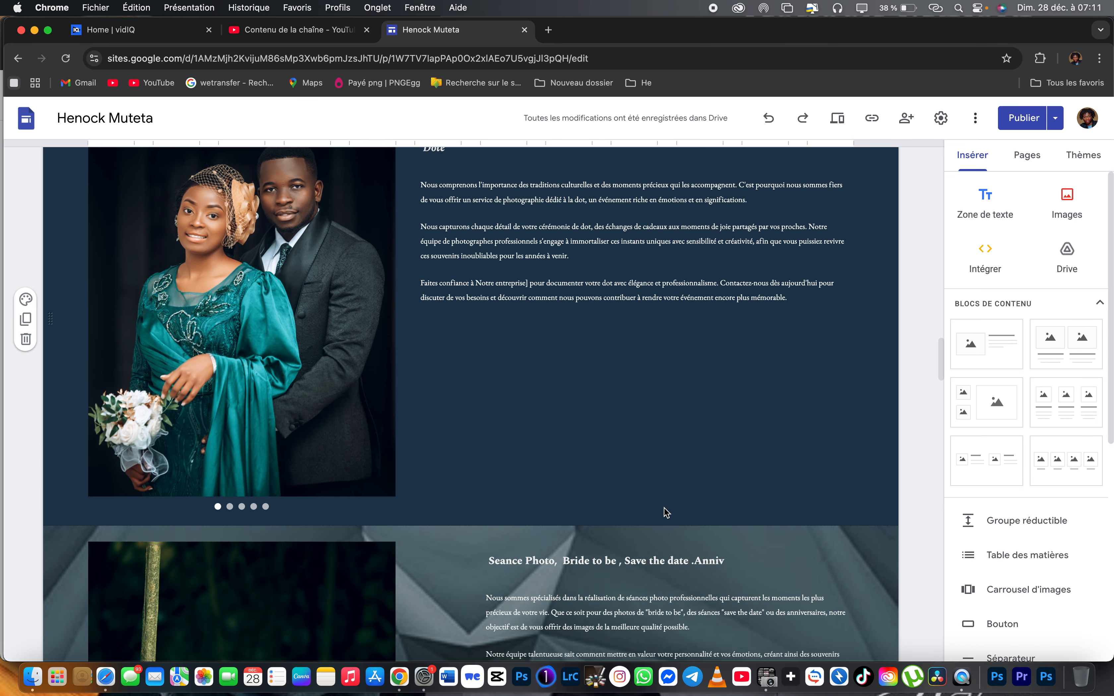
{"action": "scroll", "coordinate": [665, 511], "scroll_direction": "up", "scroll_amount": 9}
{"action": "scroll", "coordinate": [666, 512], "scroll_direction": "up", "scroll_amount": 2}
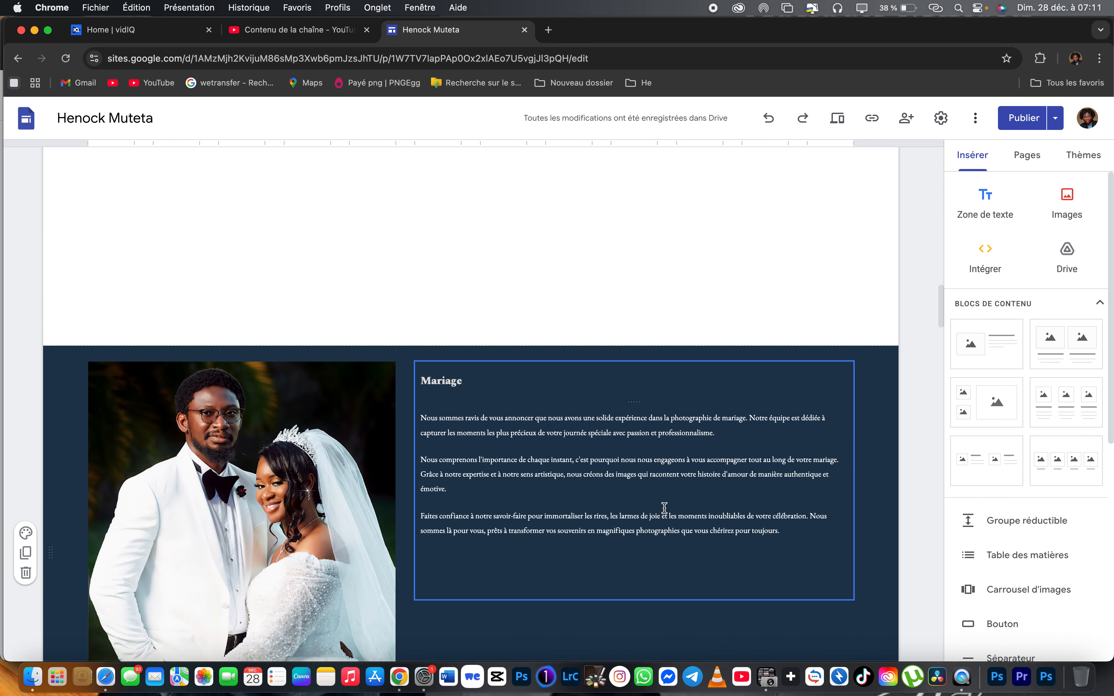
{"action": "scroll", "coordinate": [665, 510], "scroll_direction": "down", "scroll_amount": 18}
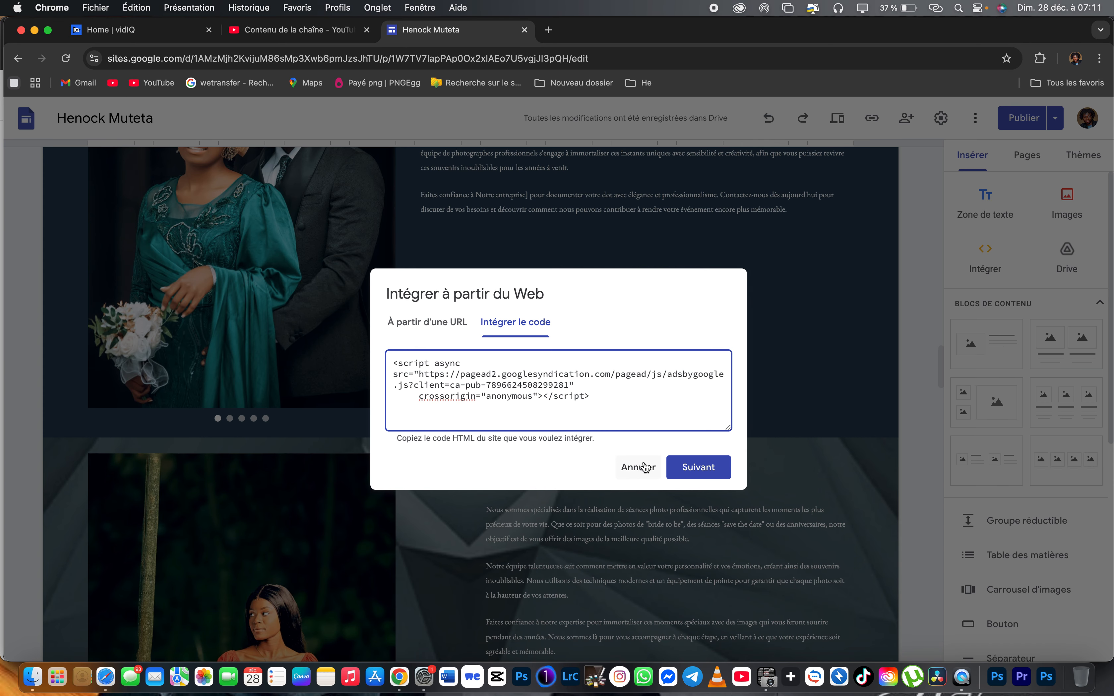
{"action": "left_click", "coordinate": [690, 466]}
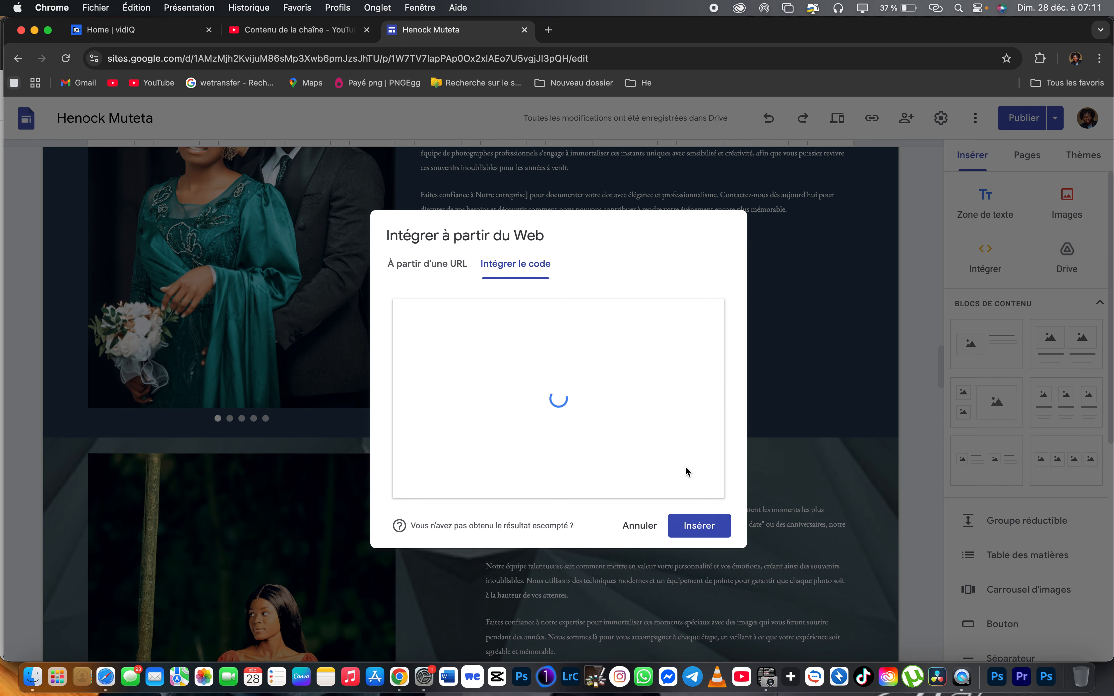
{"action": "left_click", "coordinate": [700, 526]}
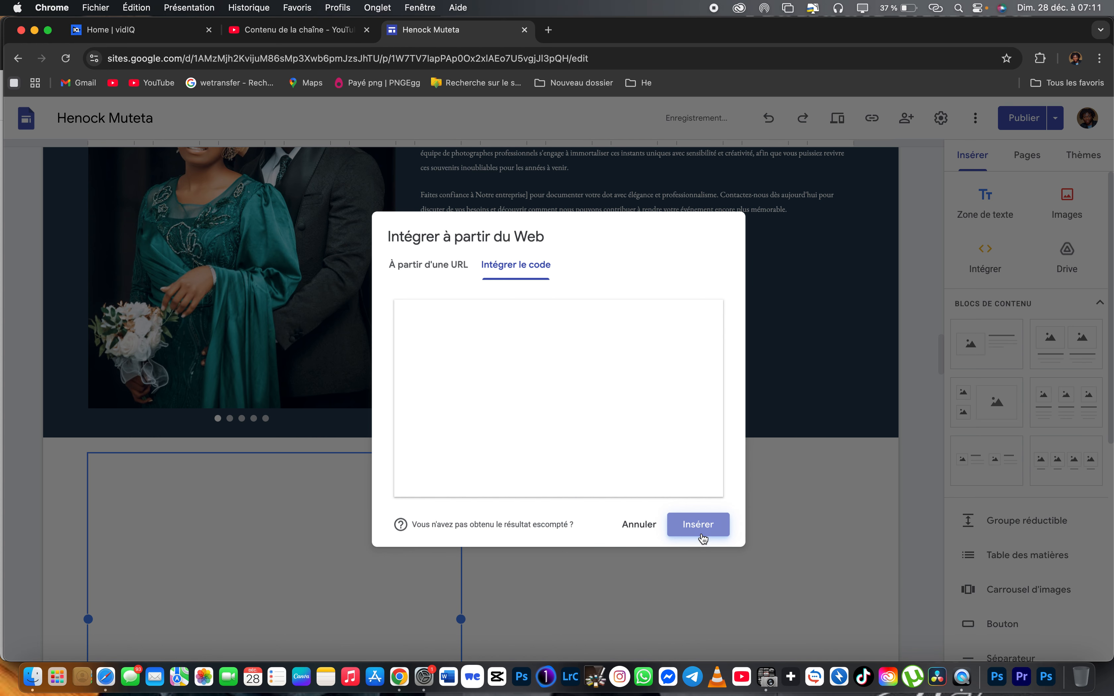
Embed the AdSense code as a new block between the "Mariage" section and the "Dote" section.
{"action": "scroll", "coordinate": [522, 521], "scroll_direction": "up", "scroll_amount": 10}
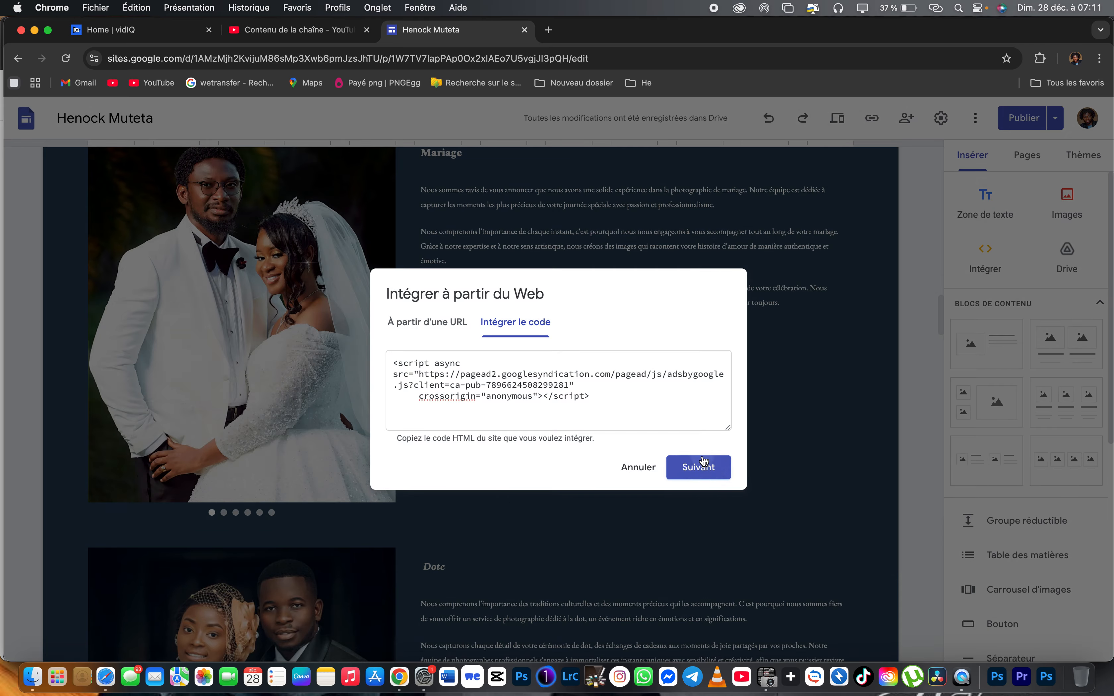
{"action": "left_click", "coordinate": [697, 465]}
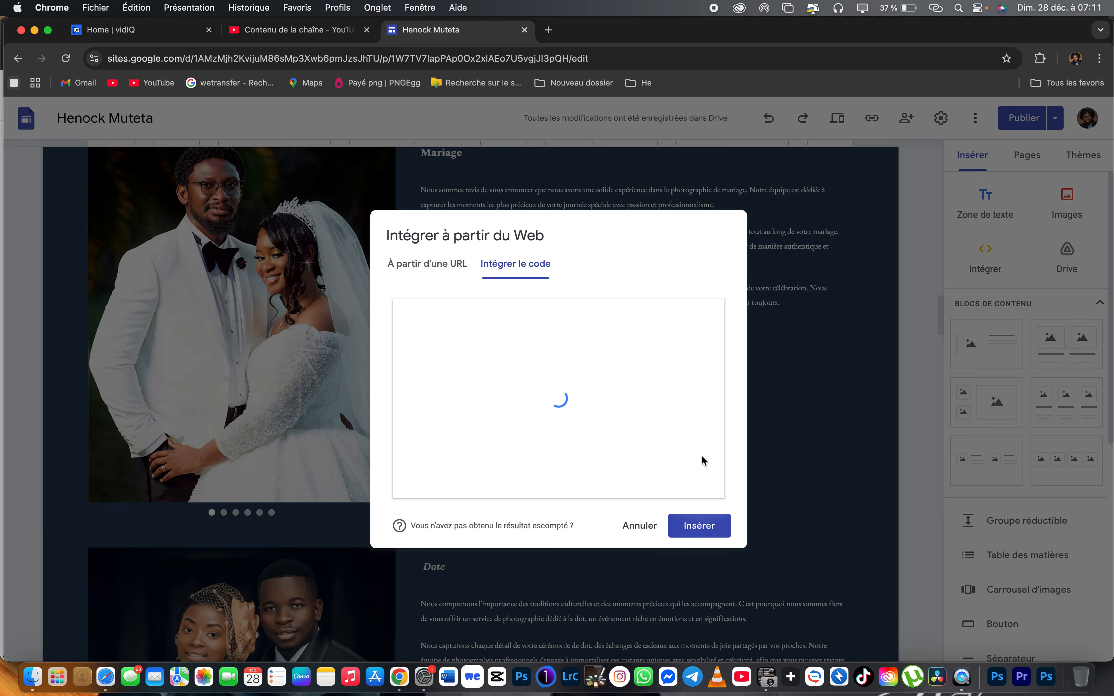
{"action": "left_click", "coordinate": [692, 524]}
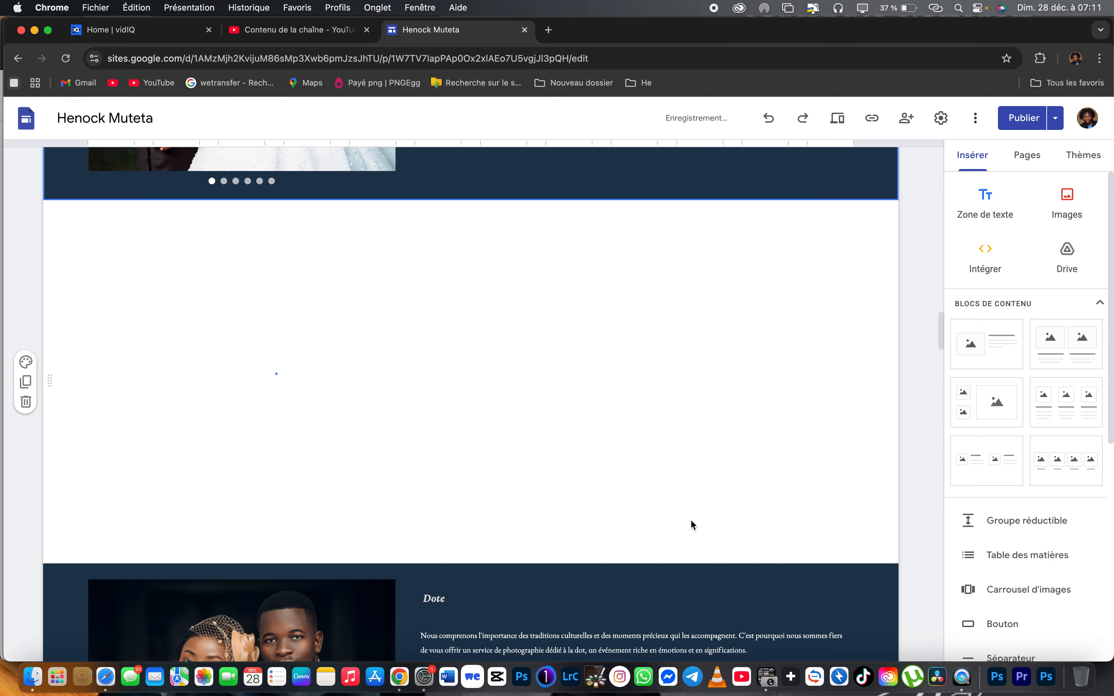
{"action": "scroll", "coordinate": [691, 522], "scroll_direction": "up", "scroll_amount": 15}
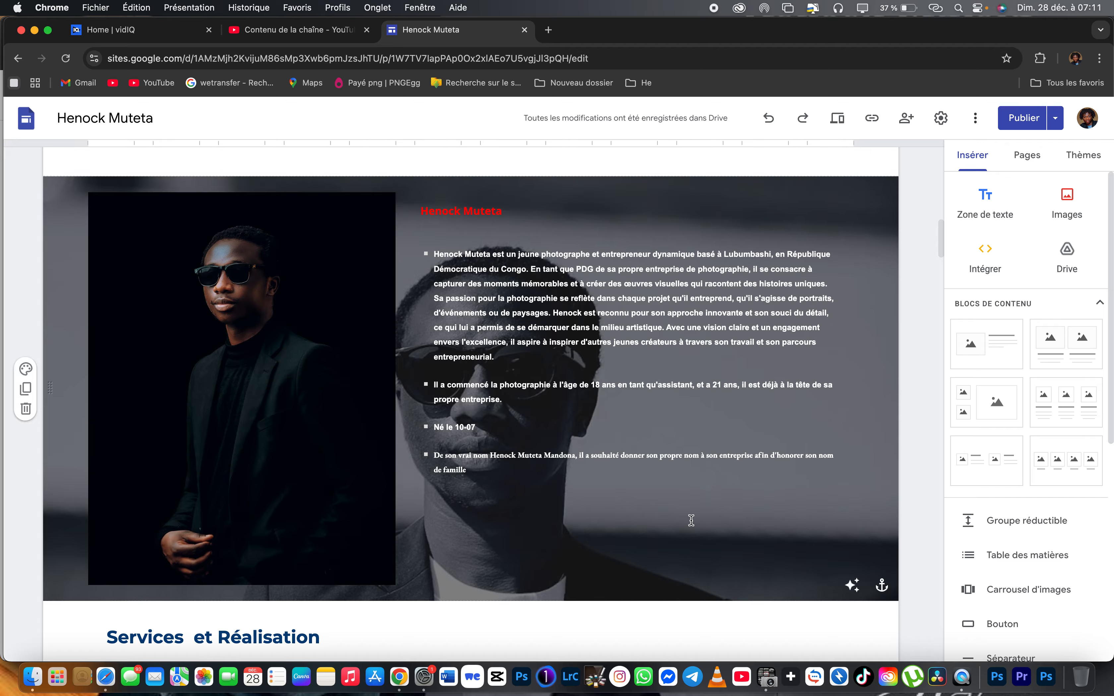
{"action": "scroll", "coordinate": [691, 520], "scroll_direction": "down", "scroll_amount": 15}
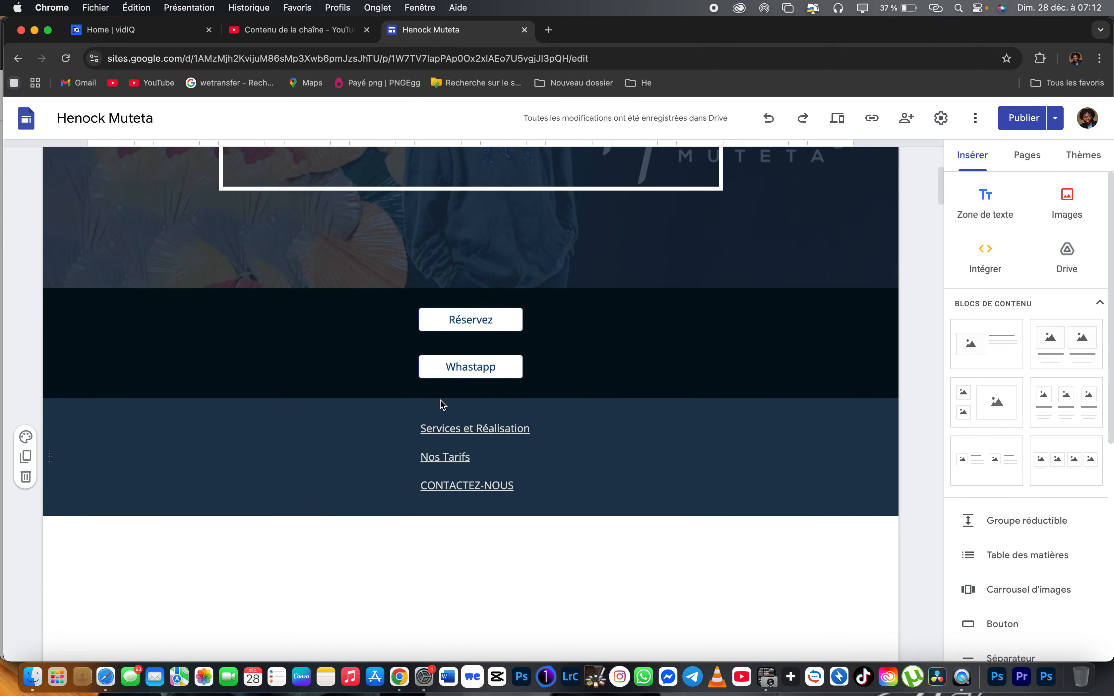
Embed the AdSense code as a new block below the section with the "Services et Réalisation", "Nos Tarifs" and "CONTACTEZ-NOUS" links.
{"action": "left_click", "coordinate": [440, 401]}
{"action": "key", "text": "super+v"}
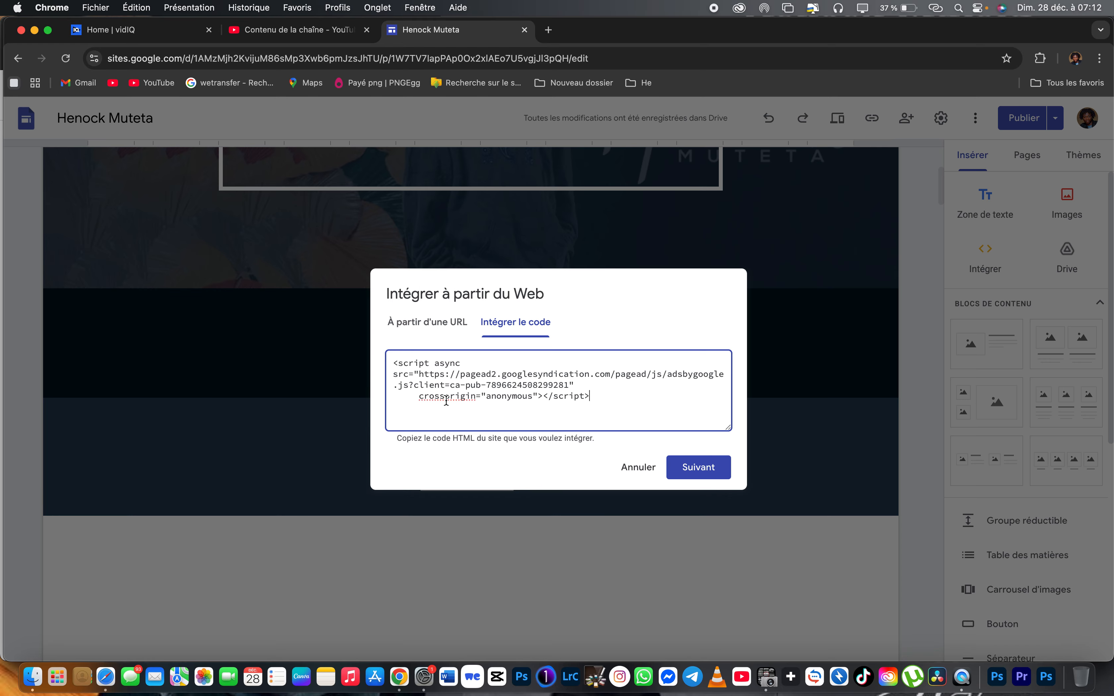
{"action": "left_click", "coordinate": [695, 463]}
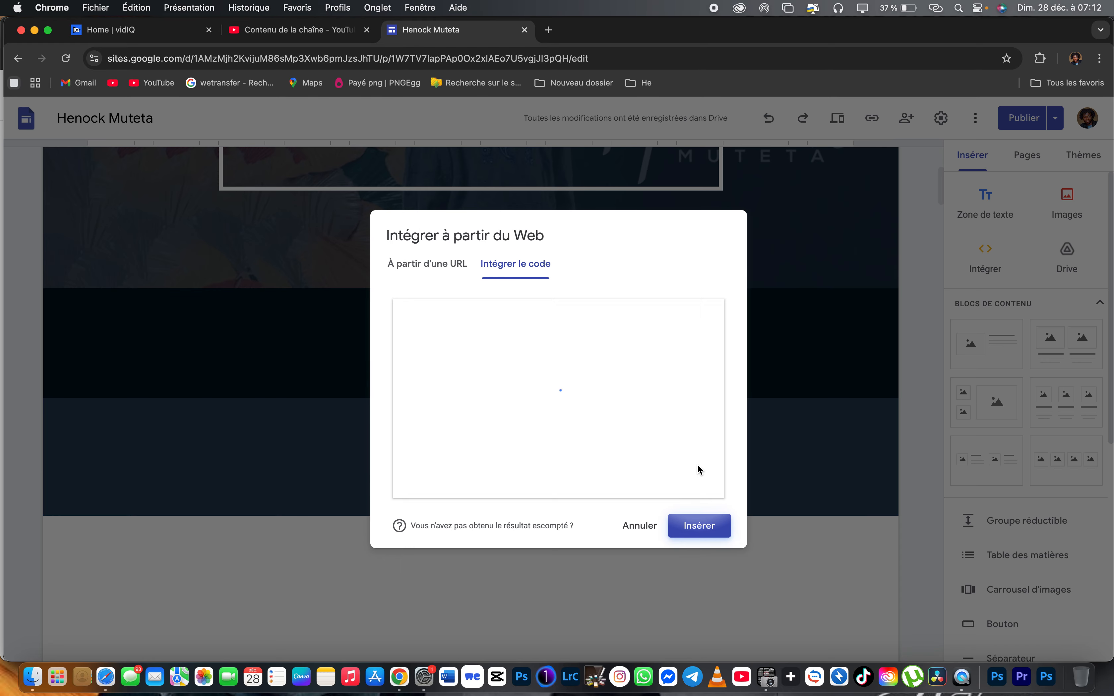
{"action": "left_click", "coordinate": [706, 530]}
Embed the AdSense code as a new block between the "Réservez"/"Whastapp" button section and the page links section.
{"action": "scroll", "coordinate": [673, 510], "scroll_direction": "up", "scroll_amount": 7}
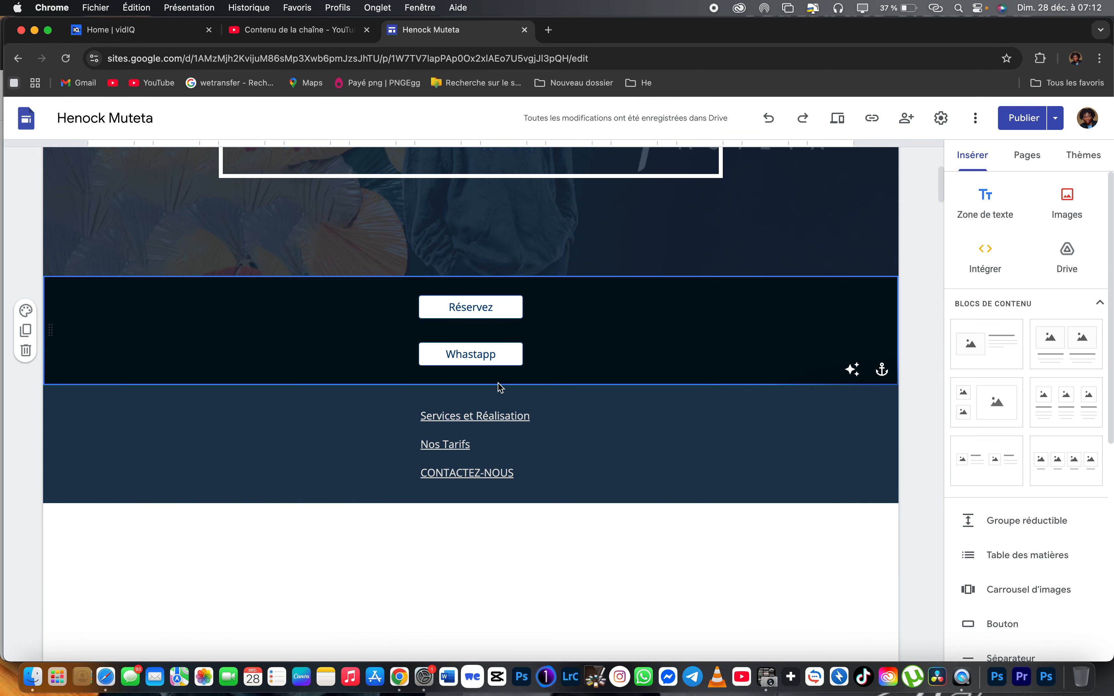
{"action": "key", "text": "super+v"}
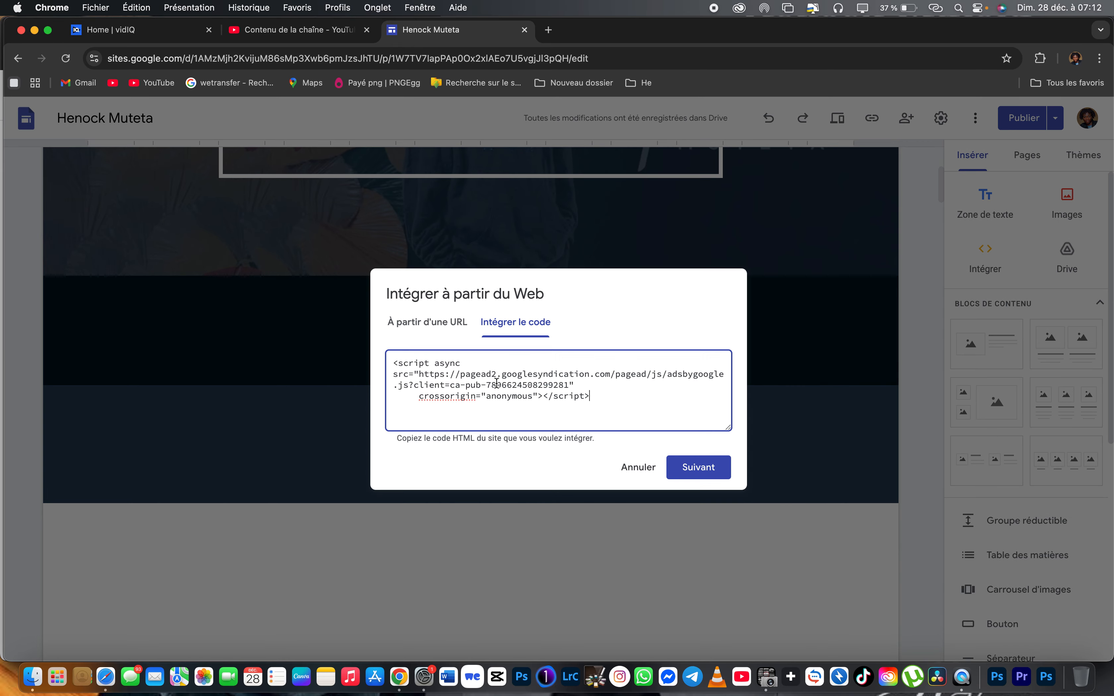
{"action": "left_click", "coordinate": [698, 468]}
{"action": "left_click", "coordinate": [699, 517]}
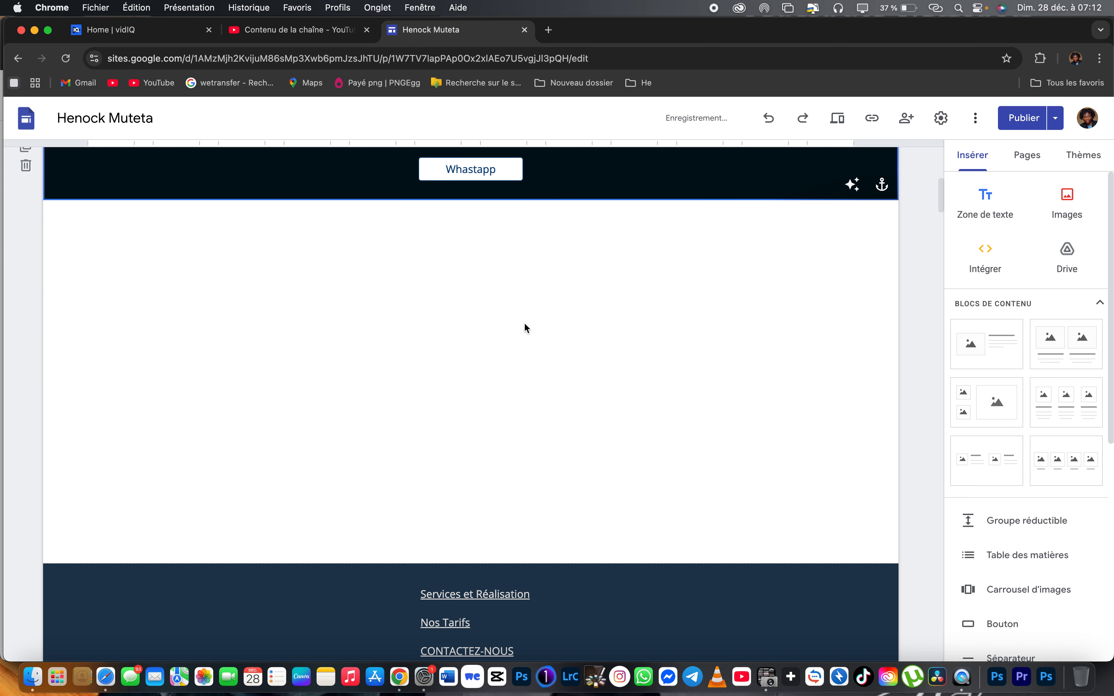
Embed the AdSense code as another new block at the boundary between the header image and the "Réservez"/"Whastapp" button section.
{"action": "scroll", "coordinate": [482, 307], "scroll_direction": "up", "scroll_amount": 3}
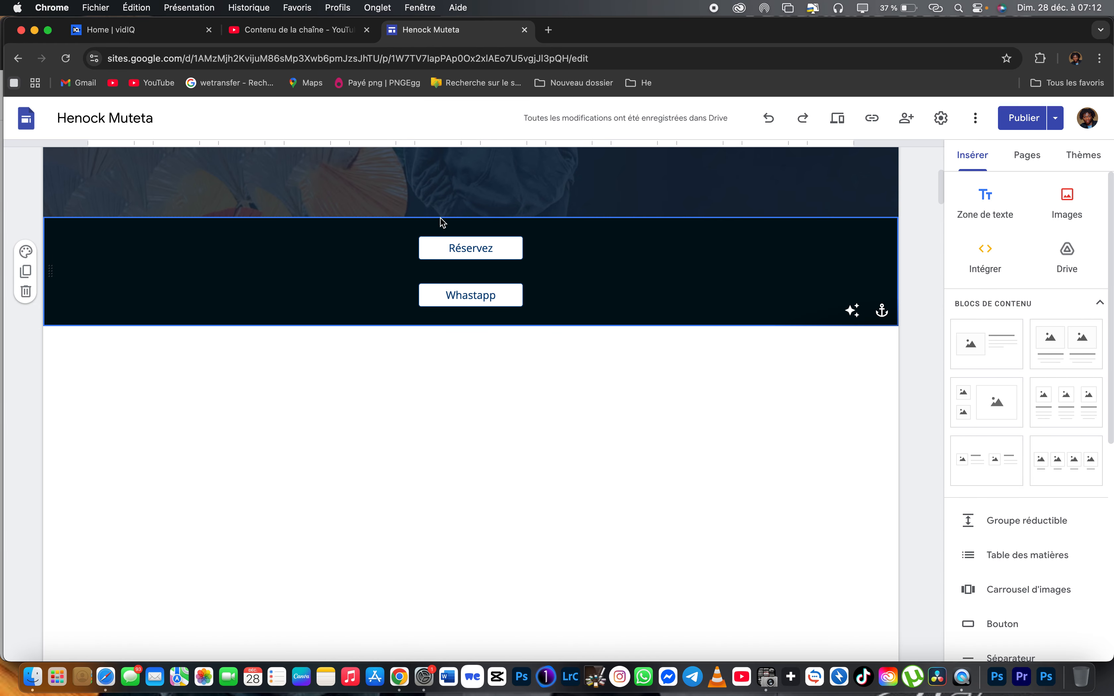
{"action": "left_click", "coordinate": [441, 218]}
{"action": "left_click", "coordinate": [698, 466]}
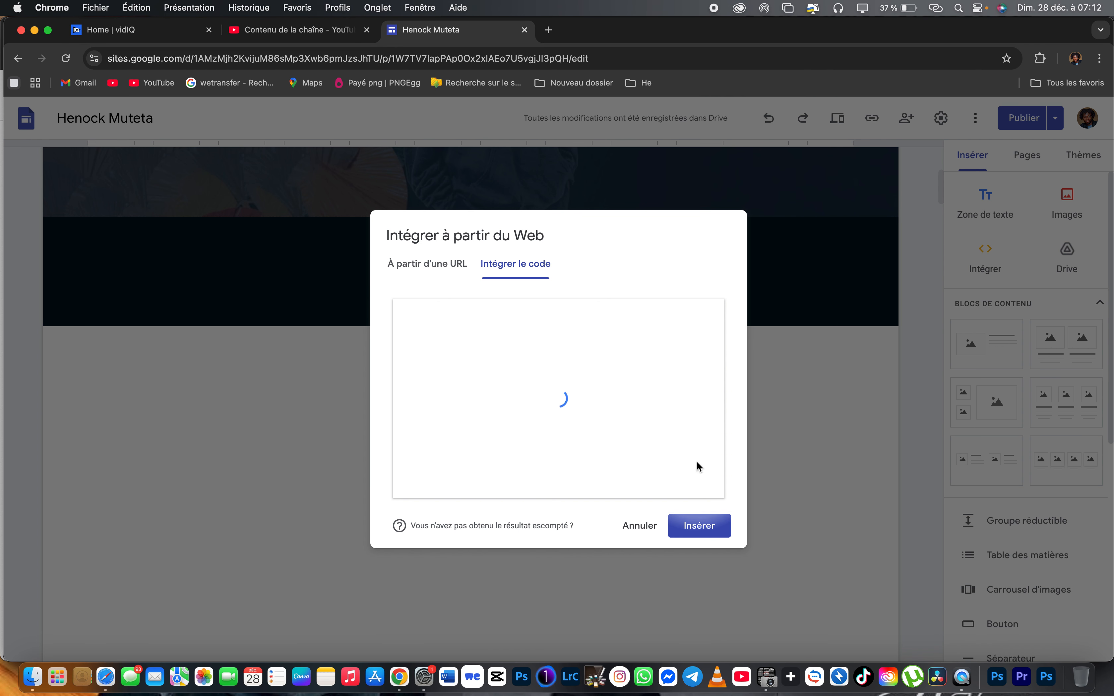
{"action": "left_click", "coordinate": [702, 527]}
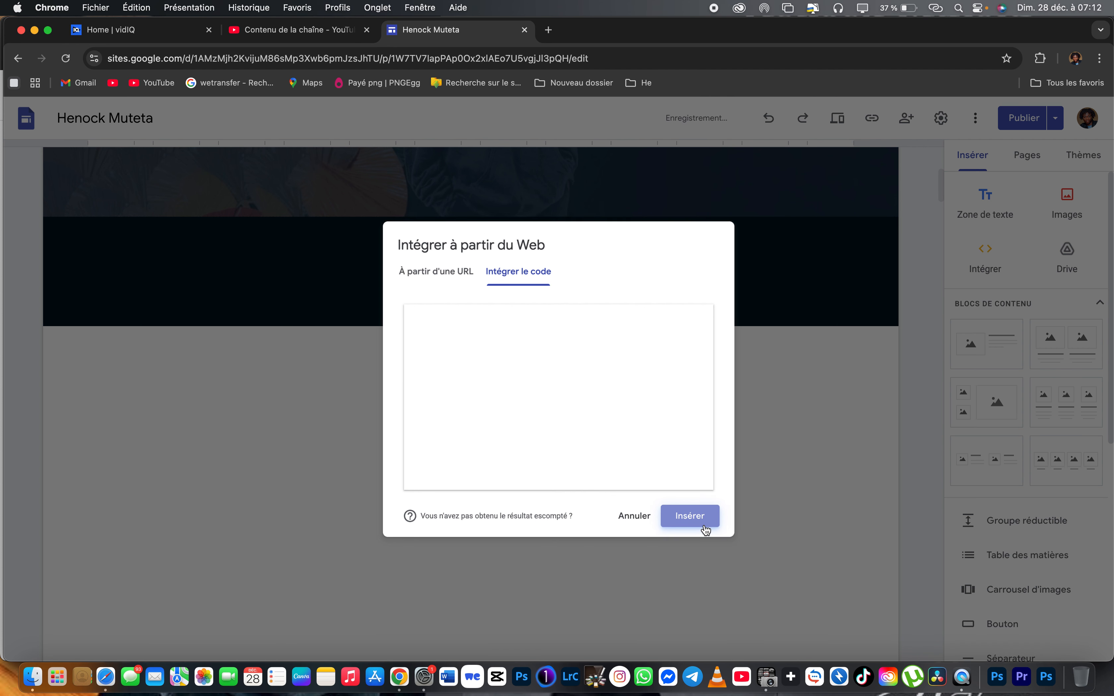